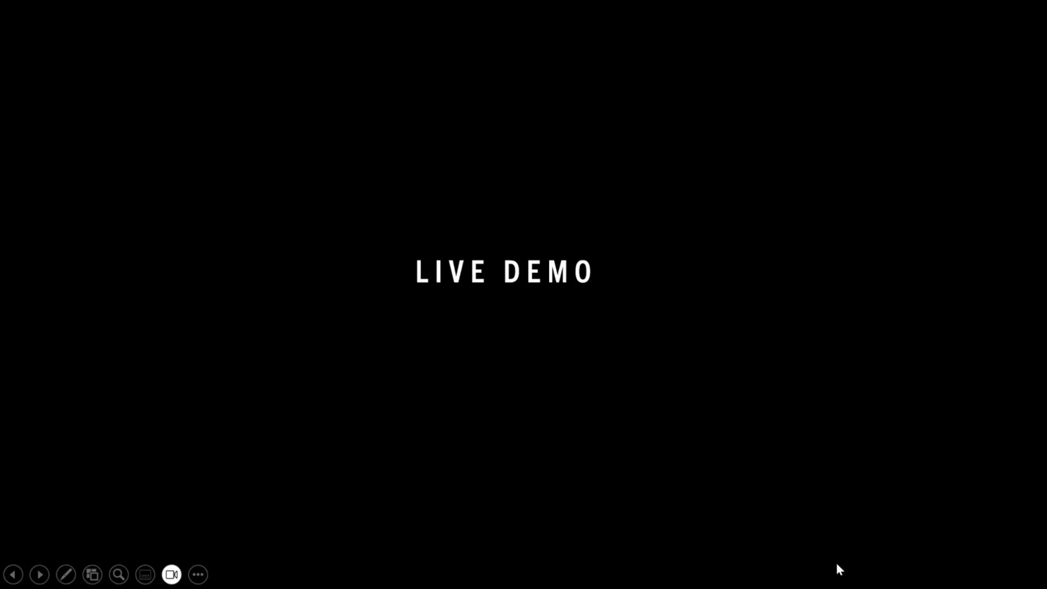
End the slide show and switch to the Power Automate home page in the browser.
{"action": "key", "text": "Escape"}
{"action": "left_click", "coordinate": [323, 577]}
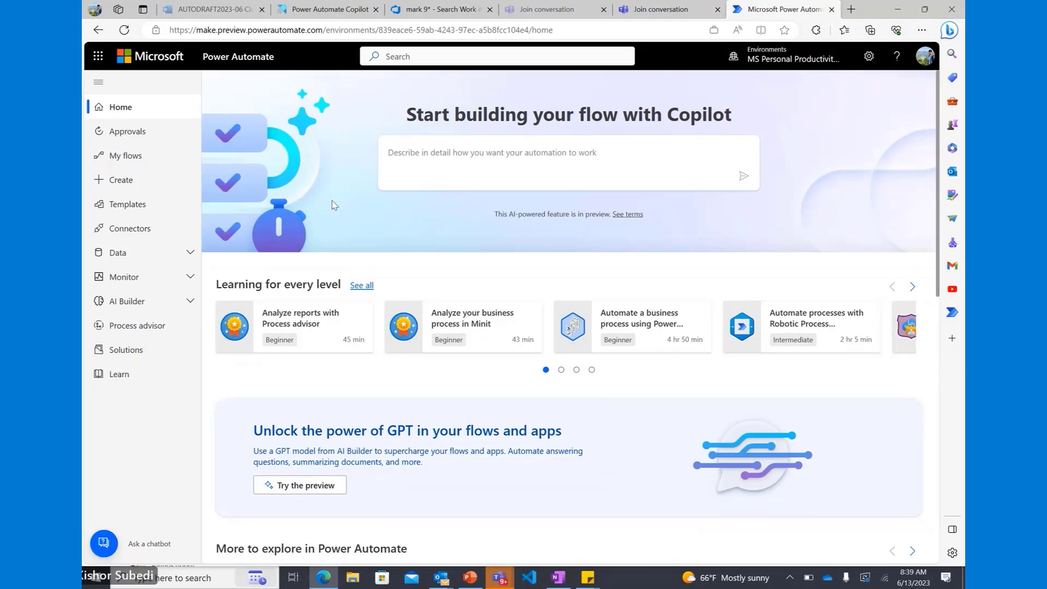
{"action": "type", "text": "sen"}
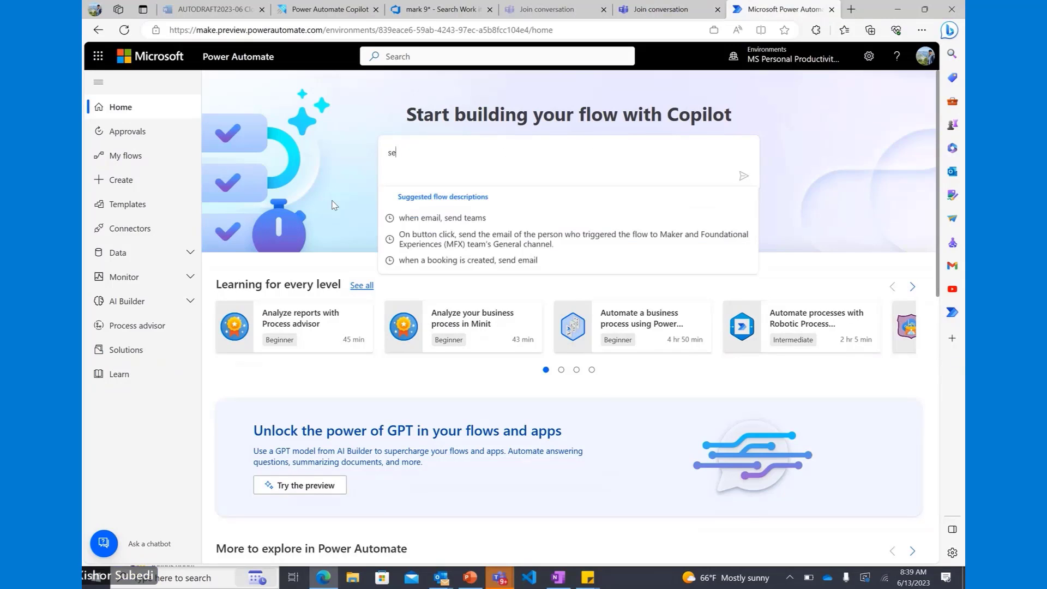
{"action": "key", "text": "BackSpace"}
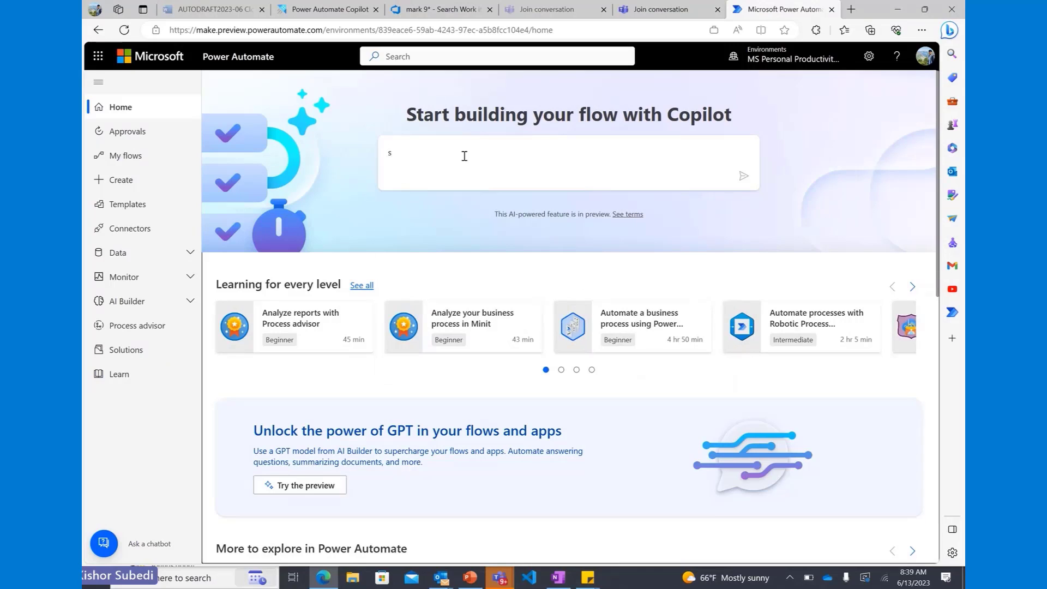
{"action": "key", "text": "BackSpace"}
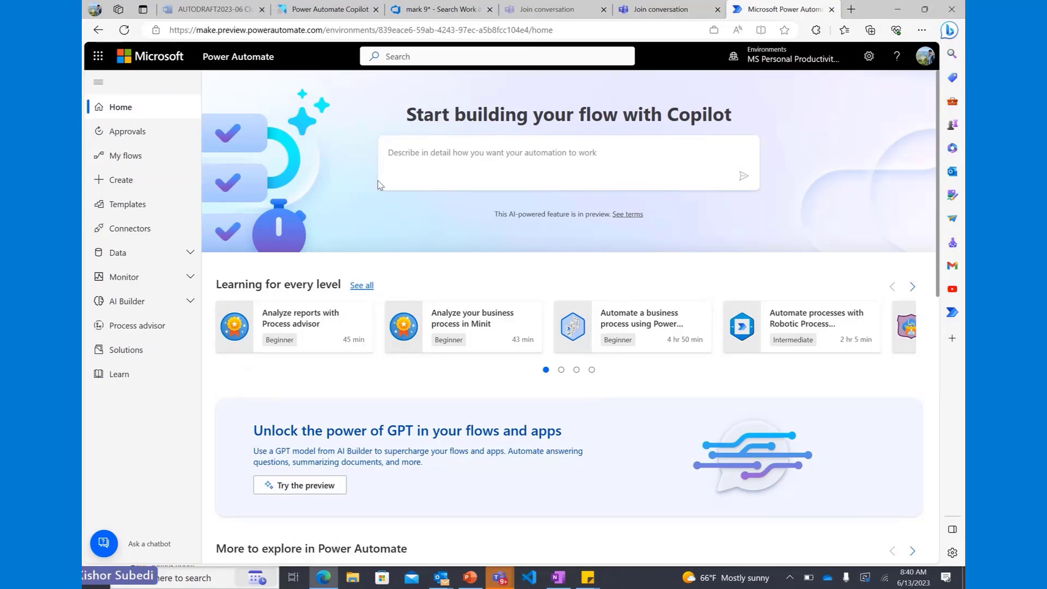
Submit the flow description "send a congratulations email to new hires stored in a sharepoint list" to Copilot.
{"action": "left_click", "coordinate": [428, 149]}
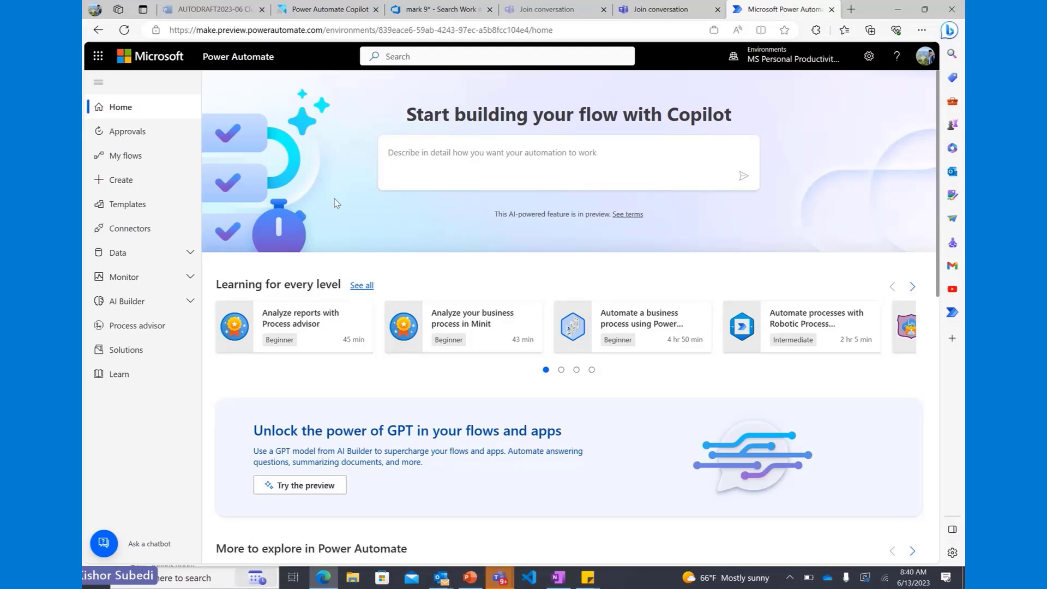
{"action": "type", "text": "send "}
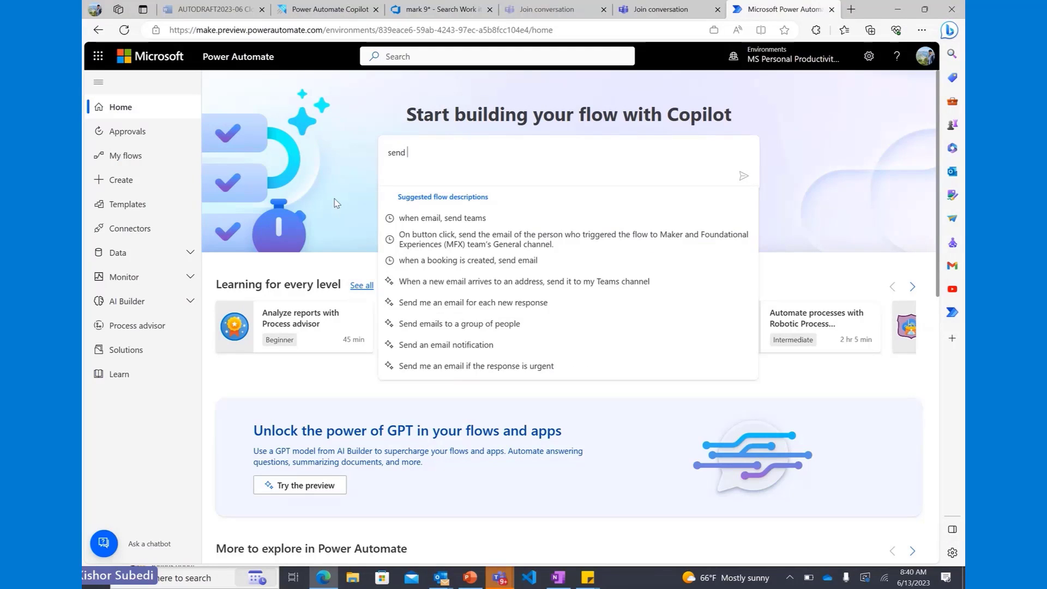
{"action": "type", "text": "a congratulations"}
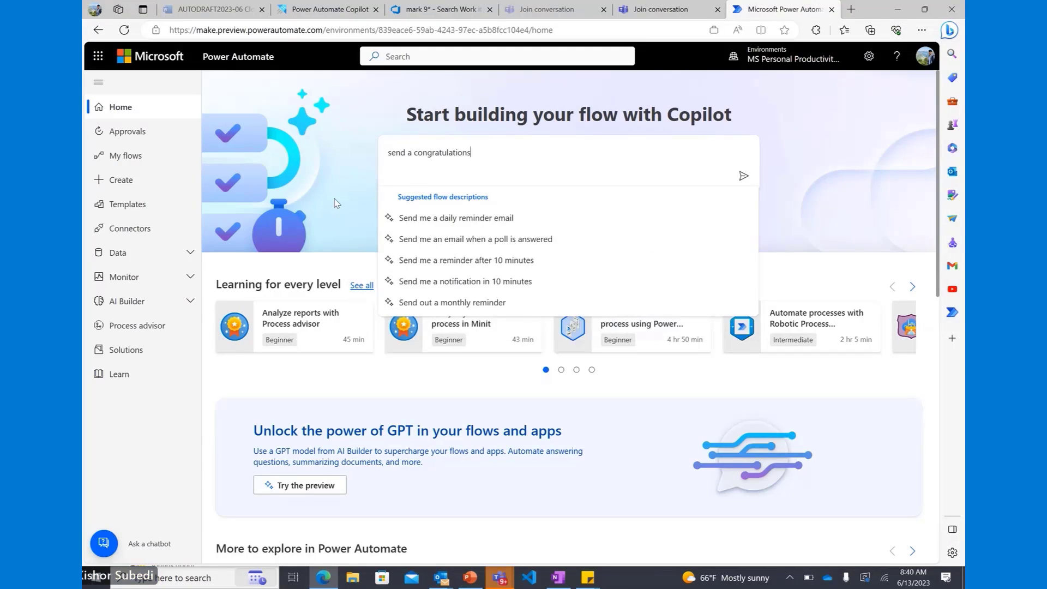
{"action": "type", "text": " email to new hi"}
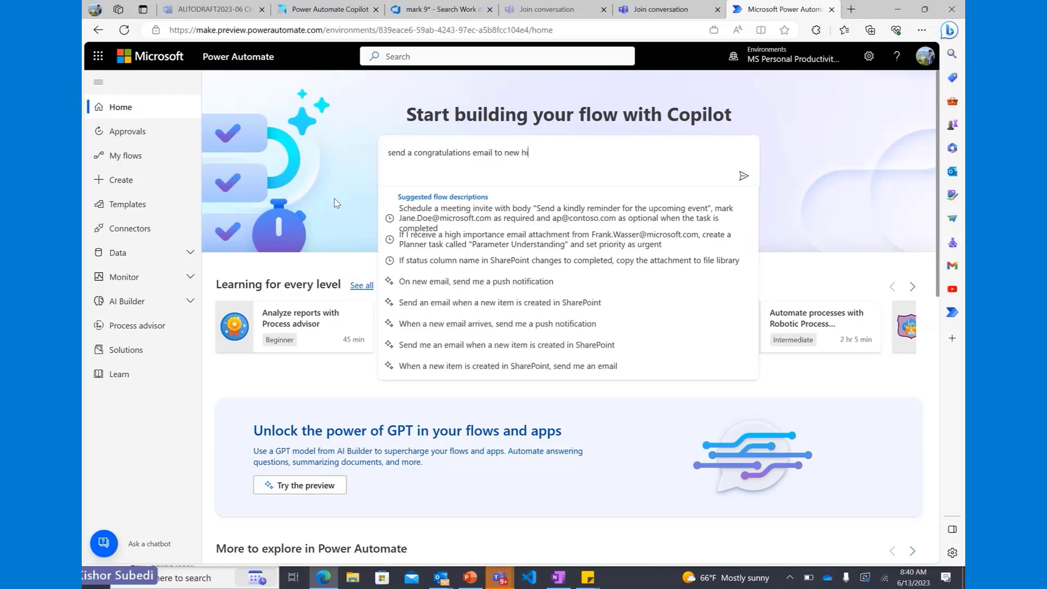
{"action": "type", "text": "res stored in s"}
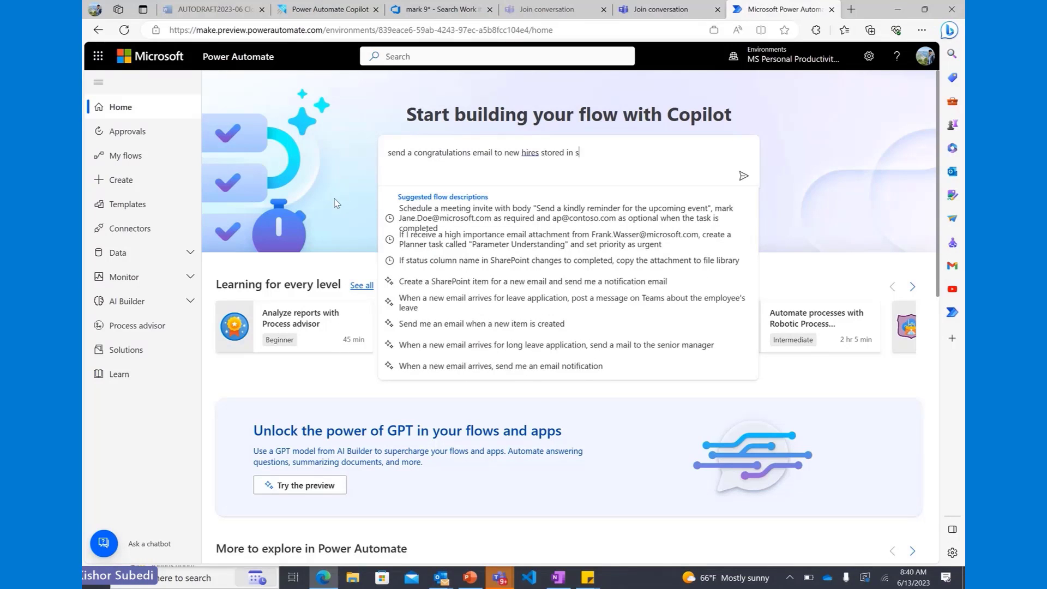
{"action": "key", "text": "BackSpace"}
{"action": "type", "text": "a sharepoint list"}
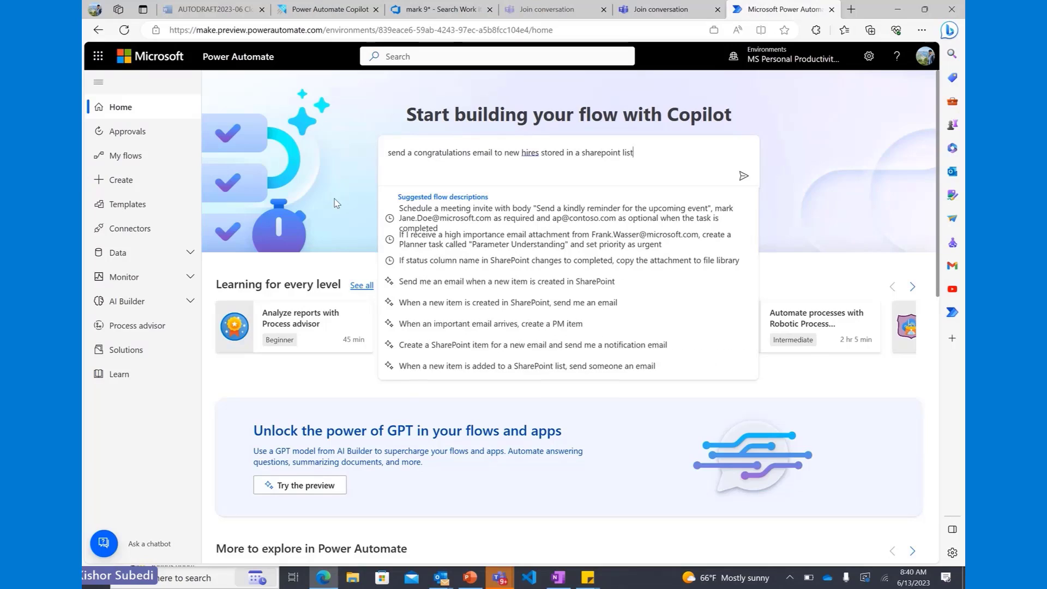
{"action": "key", "text": "Return"}
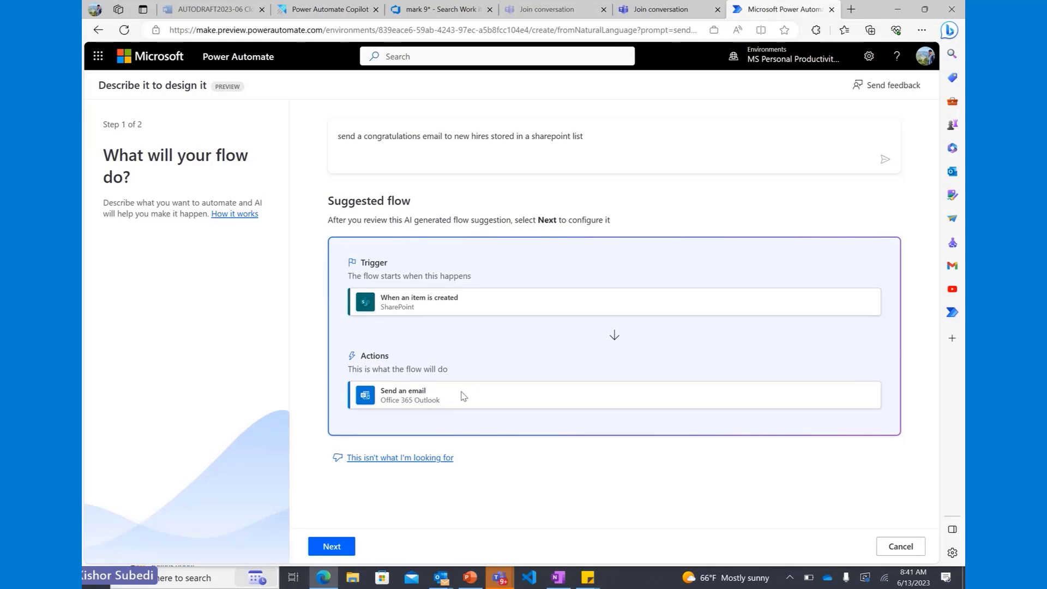
Add "Every monday," to the start of the flow description and generate a new suggestion.
{"action": "left_click", "coordinate": [337, 136]}
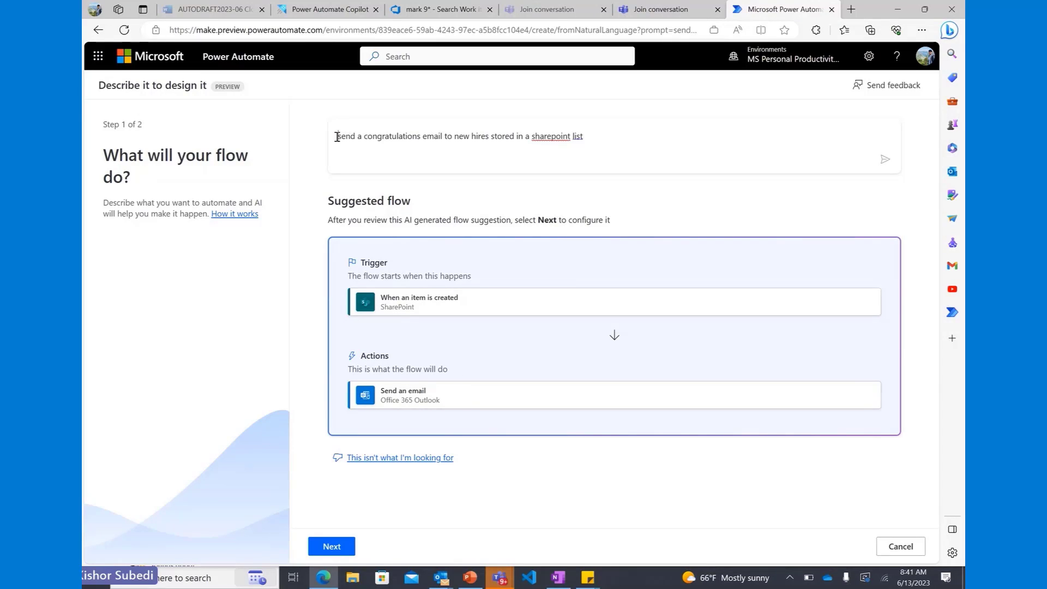
{"action": "type", "text": "Every monday,"}
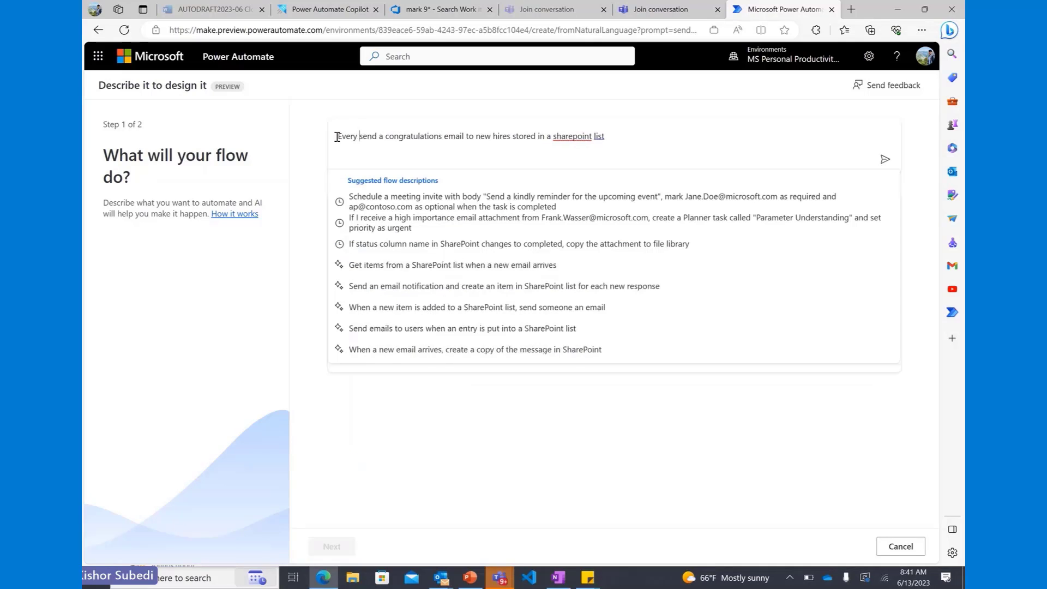
{"action": "key", "text": "Return"}
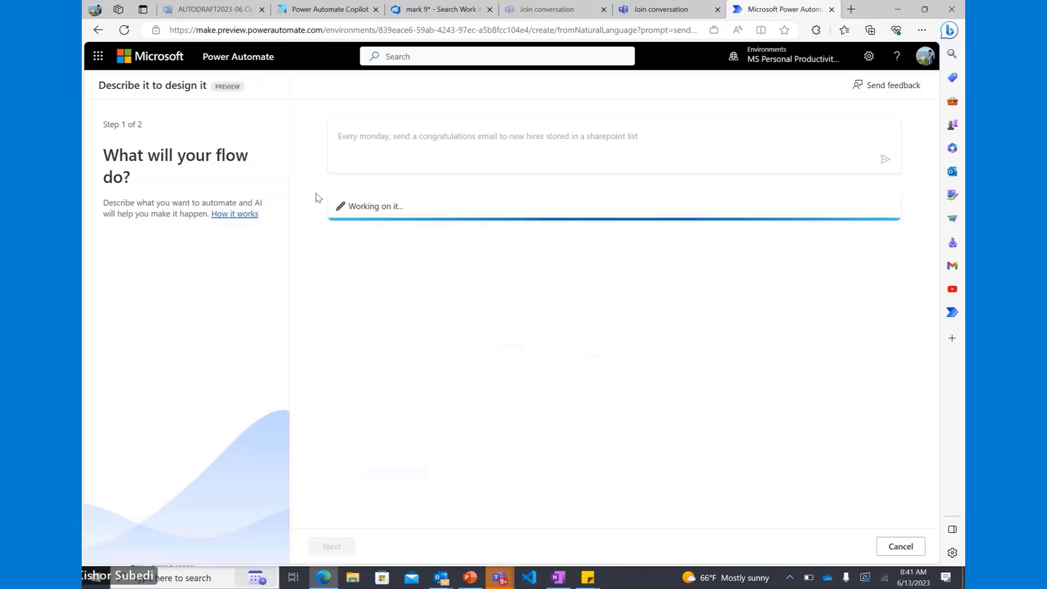
Review the suggested flow's trigger and actions, and check the help options for an unsuitable suggestion.
{"action": "scroll", "coordinate": [315, 196], "scroll_direction": "up", "scroll_amount": 1}
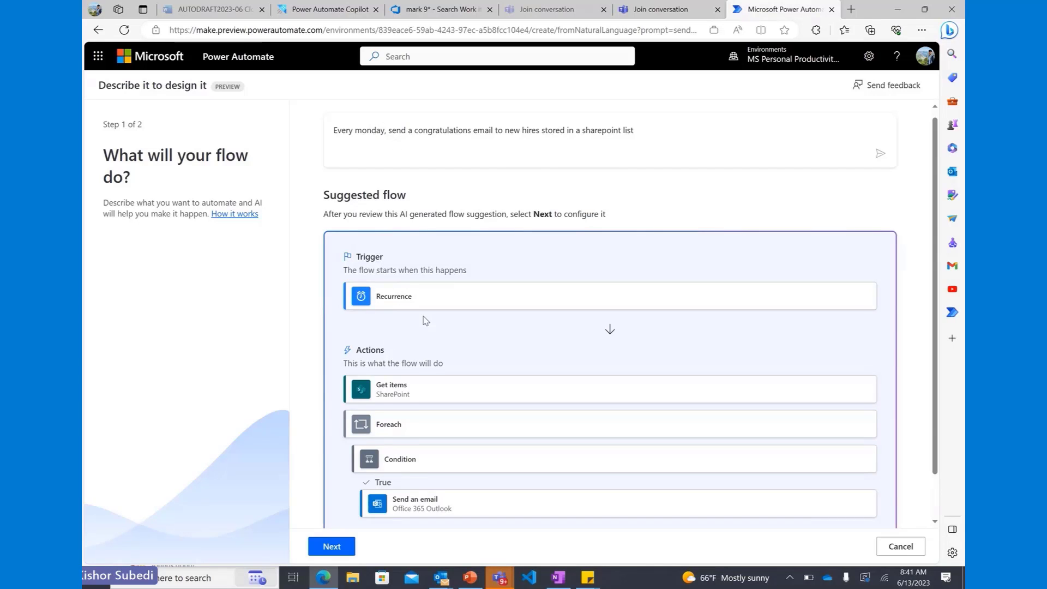
{"action": "scroll", "coordinate": [424, 319], "scroll_direction": "down", "scroll_amount": 1}
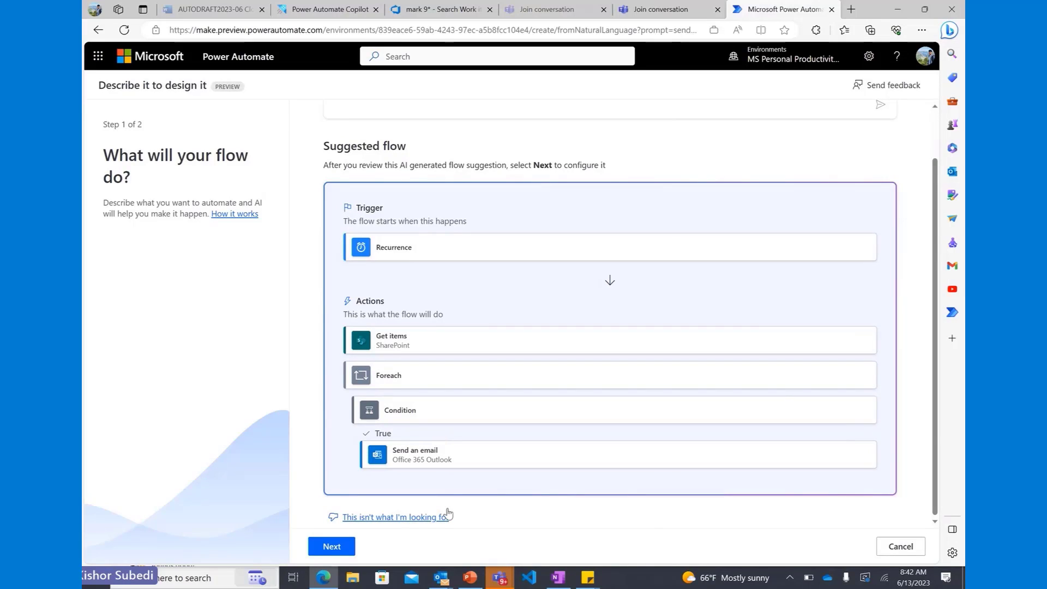
{"action": "left_click", "coordinate": [423, 517]}
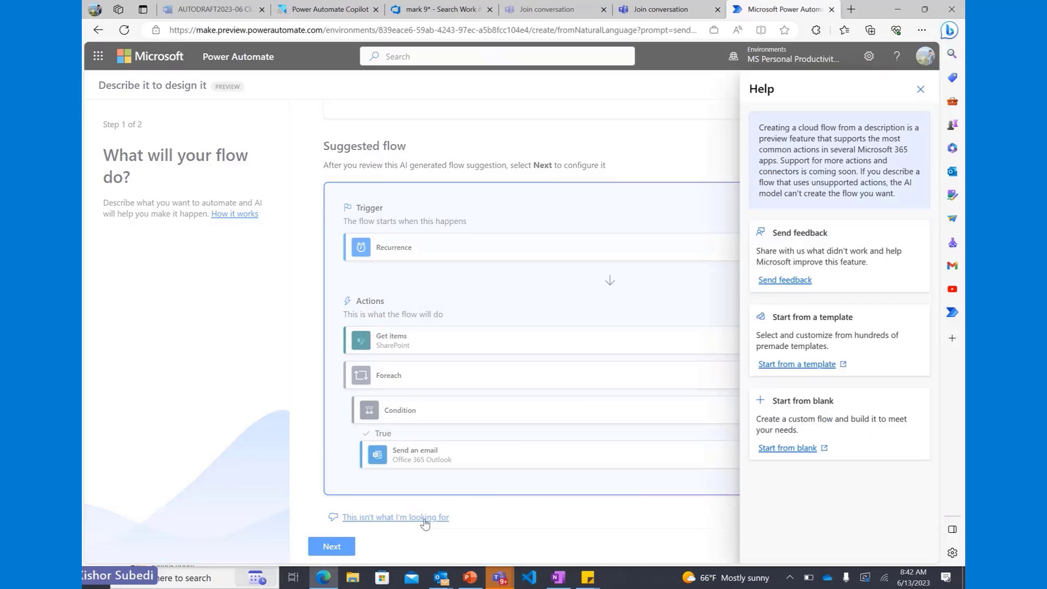
{"action": "left_click", "coordinate": [922, 90]}
{"action": "scroll", "coordinate": [474, 391], "scroll_direction": "up", "scroll_amount": 1}
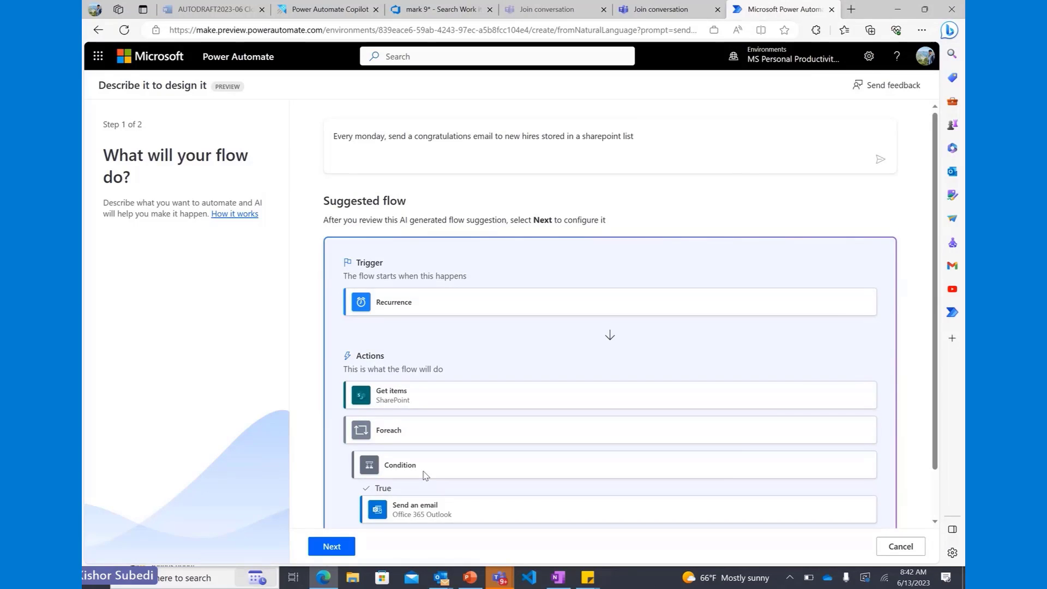
Accept the suggested flow and create it with the connected SharePoint and Office 365 Outlook services.
{"action": "scroll", "coordinate": [425, 475], "scroll_direction": "down", "scroll_amount": 2}
{"action": "left_click", "coordinate": [333, 546]}
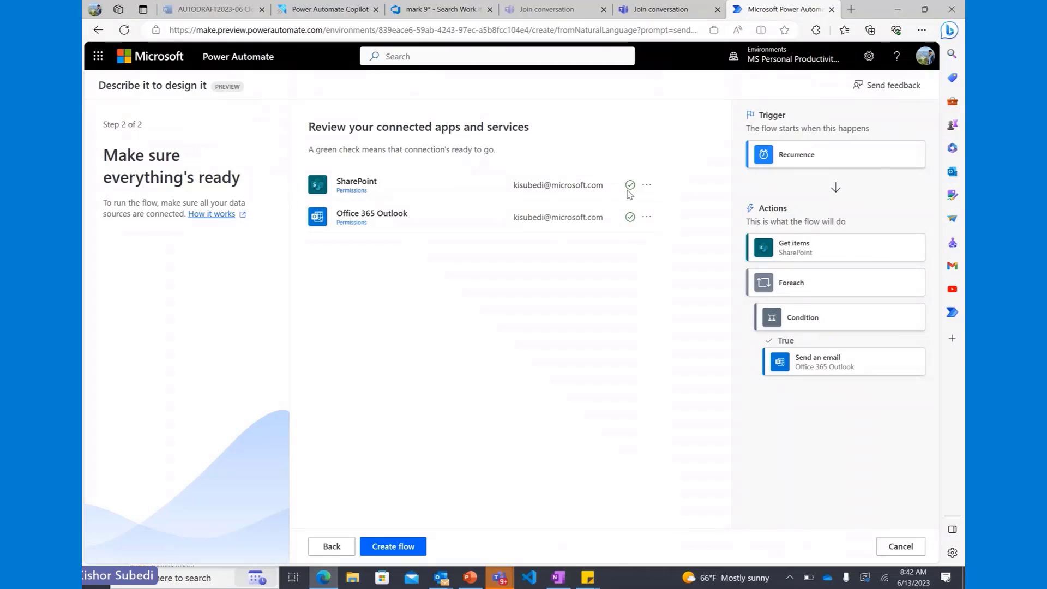
{"action": "left_click", "coordinate": [416, 550]}
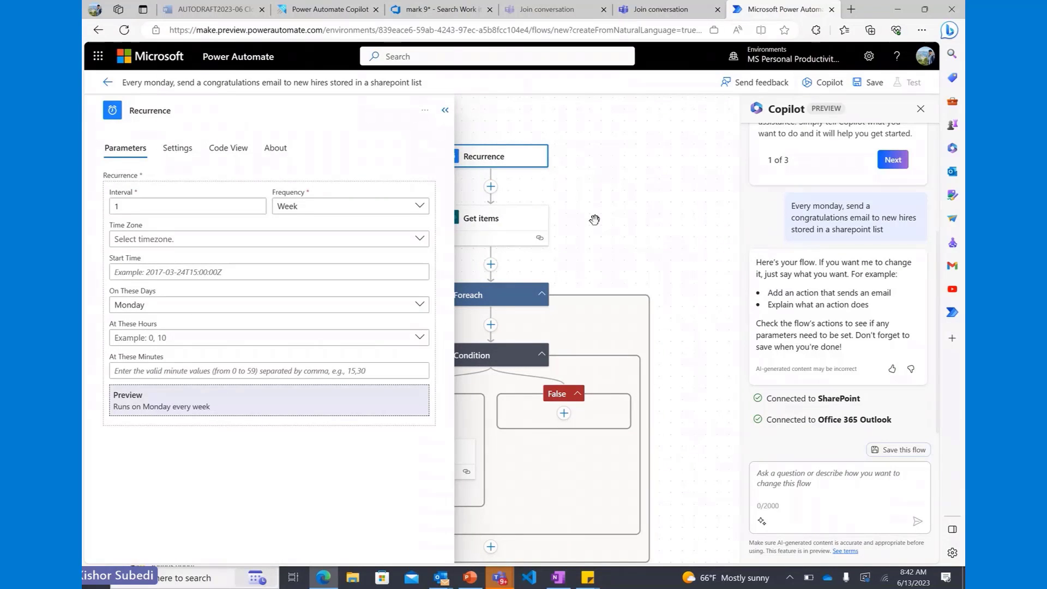
Collapse the Recurrence settings so the whole flow can be seen on the canvas.
{"action": "left_click_drag", "start_coordinate": [594, 219], "coordinate": [654, 204]}
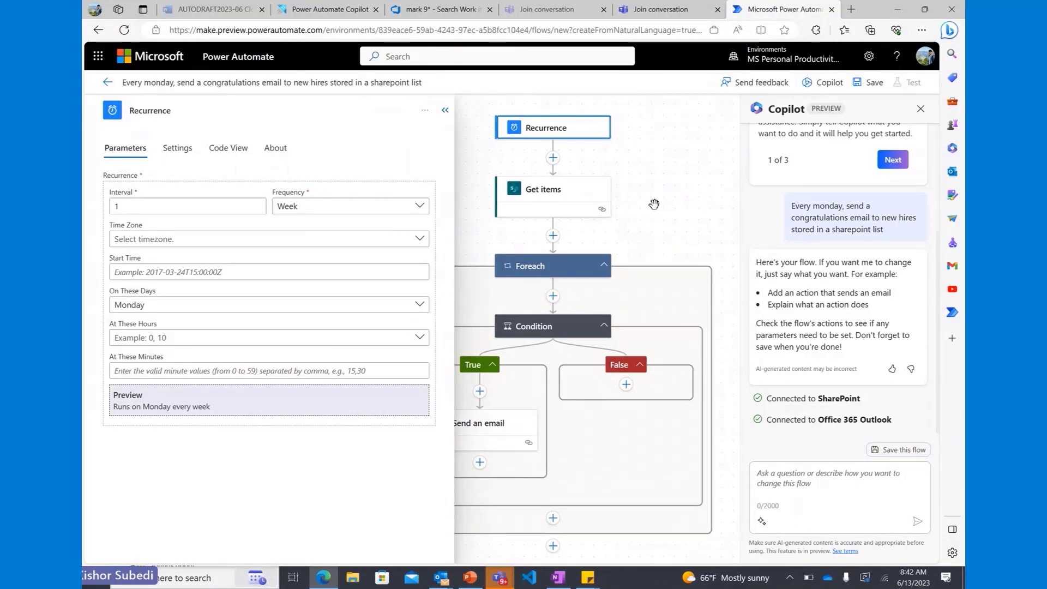
{"action": "left_click", "coordinate": [445, 110]}
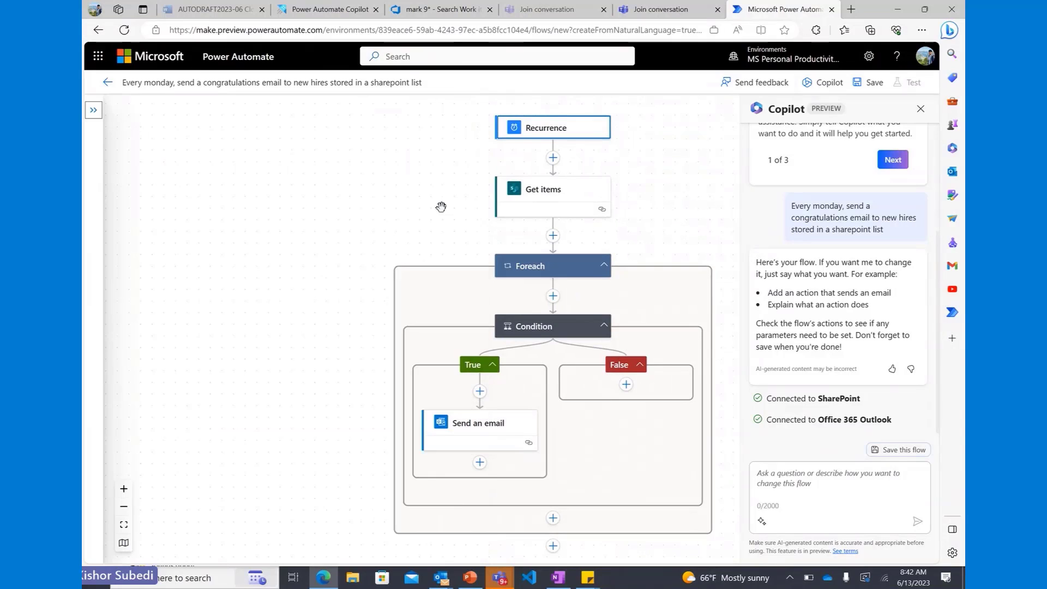
{"action": "left_click_drag", "start_coordinate": [441, 206], "coordinate": [414, 198]}
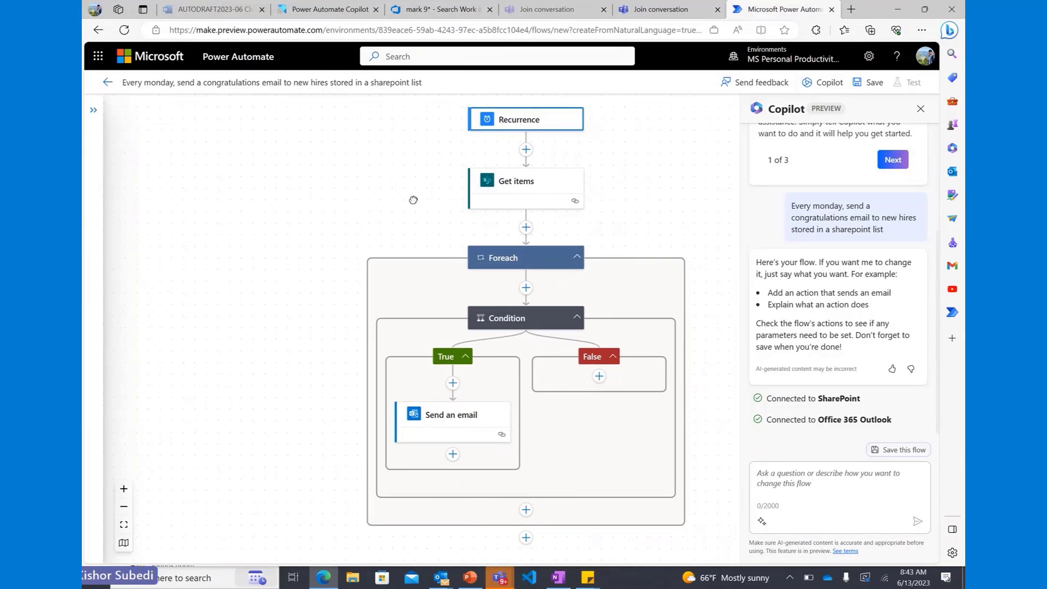
Ask Copilot to "explain the flow".
{"action": "left_click", "coordinate": [793, 480]}
{"action": "type", "text": "explain what the"}
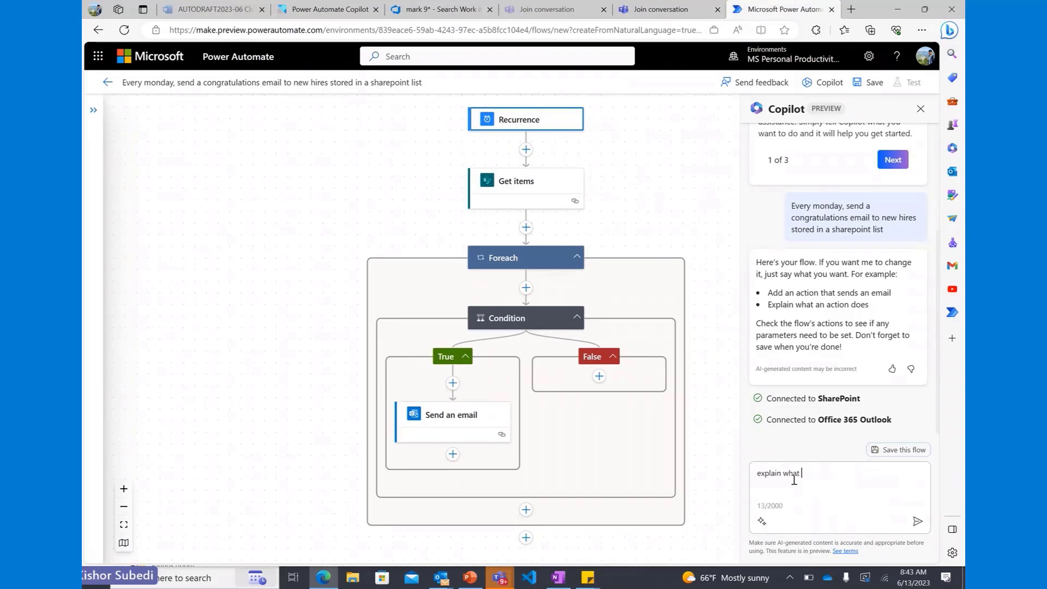
{"action": "key", "text": "BackSpace"}
{"action": "key", "text": "BackSpace"}
{"action": "key", "text": "BackSpace"}
{"action": "key", "text": "BackSpace"}
{"action": "key", "text": "BackSpace"}
{"action": "key", "text": "BackSpace"}
{"action": "key", "text": "BackSpace"}
{"action": "key", "text": "BackSpace"}
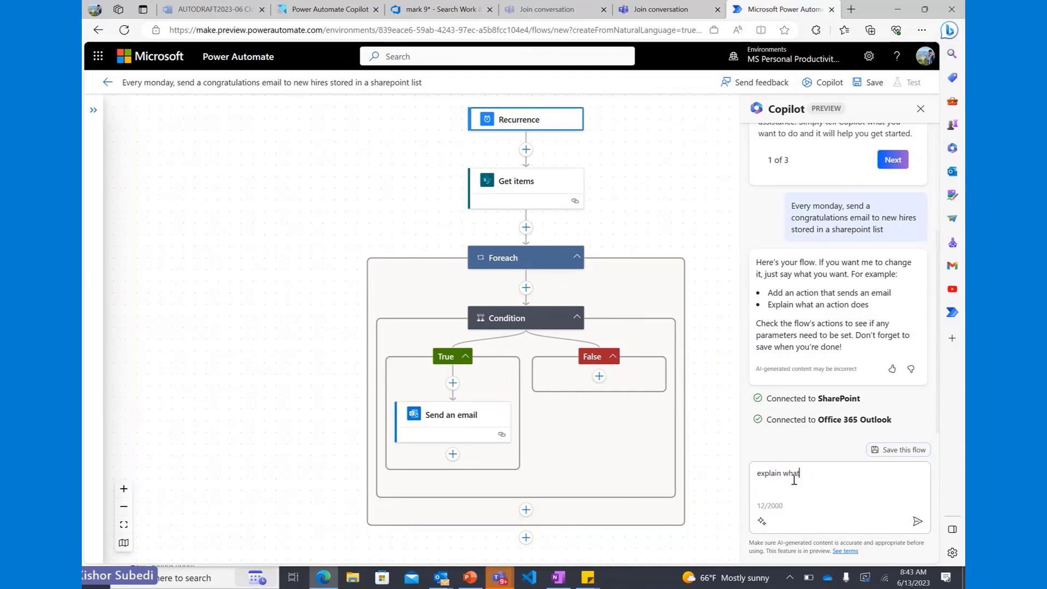
{"action": "type", "text": "the flow"}
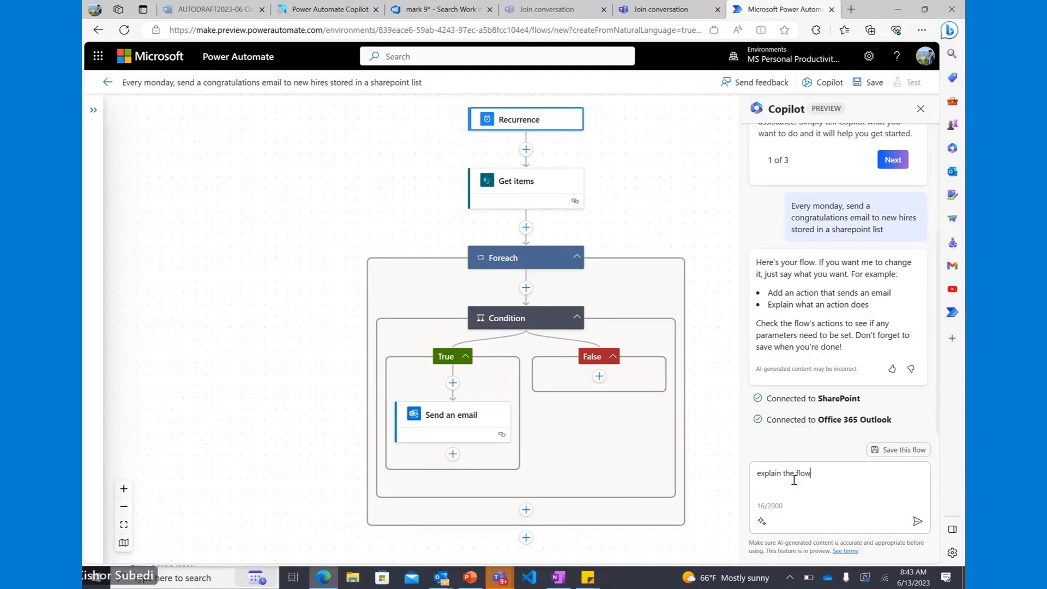
{"action": "key", "text": "Return"}
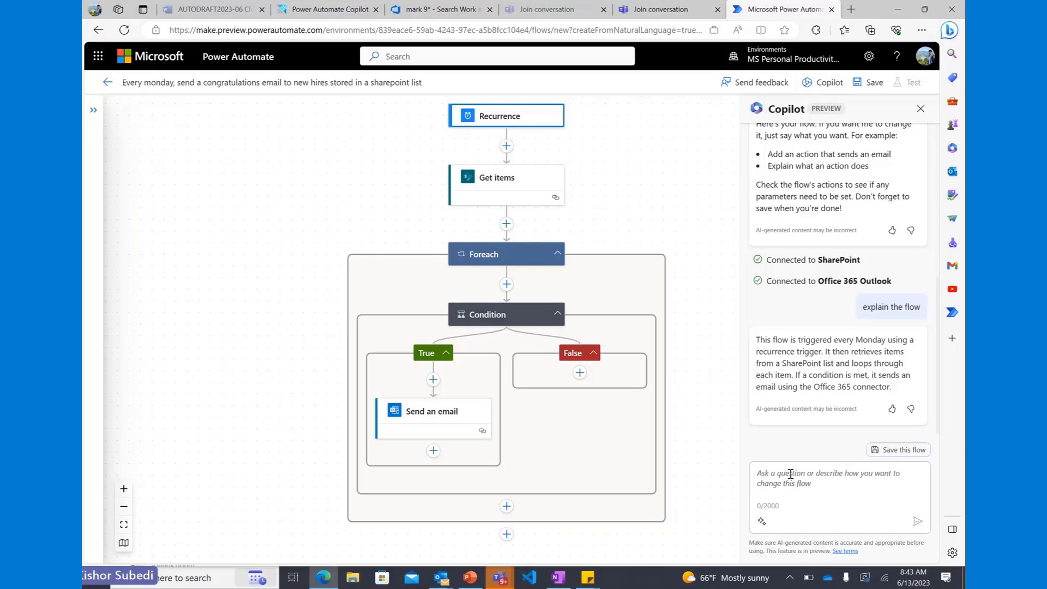
Have Copilot remove the condition with the request "delete condition action".
{"action": "type", "text": "delete condition action"}
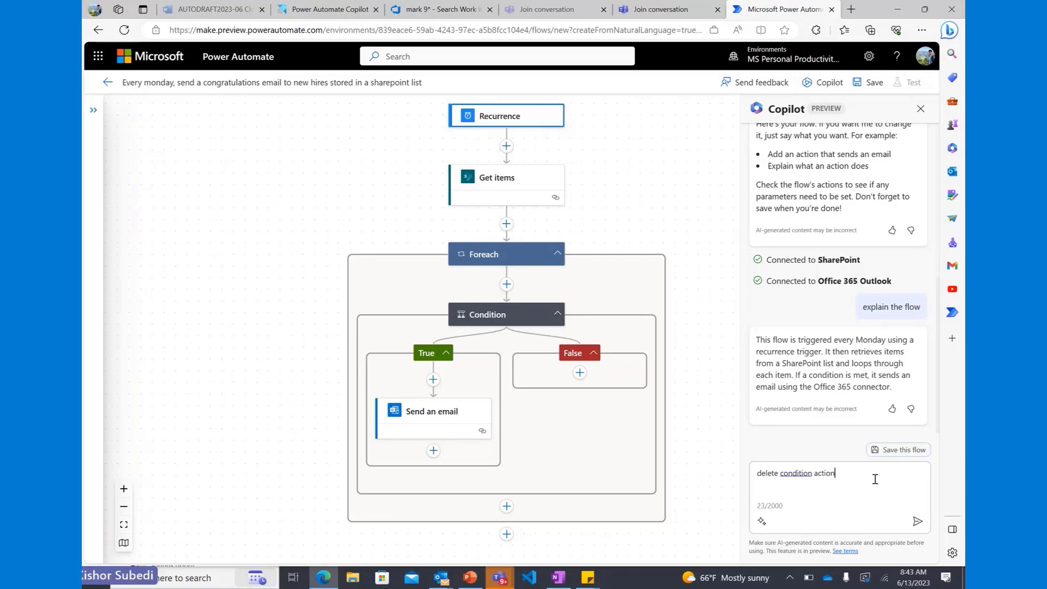
{"action": "key", "text": "Return"}
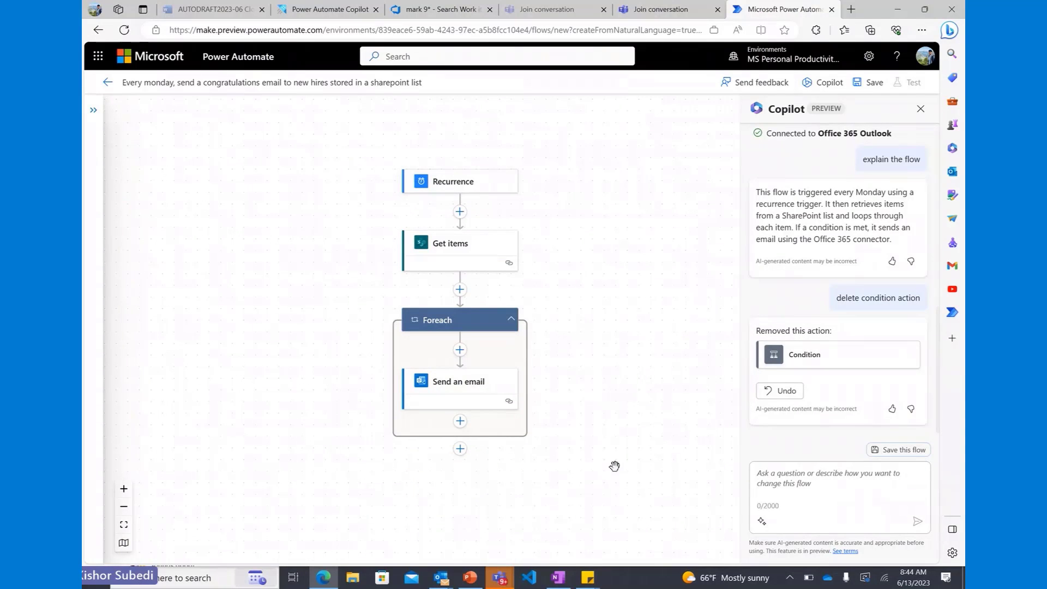
Inspect the parameters of Recurrence, Get items with its site address choices, and Send an email.
{"action": "left_click", "coordinate": [477, 186]}
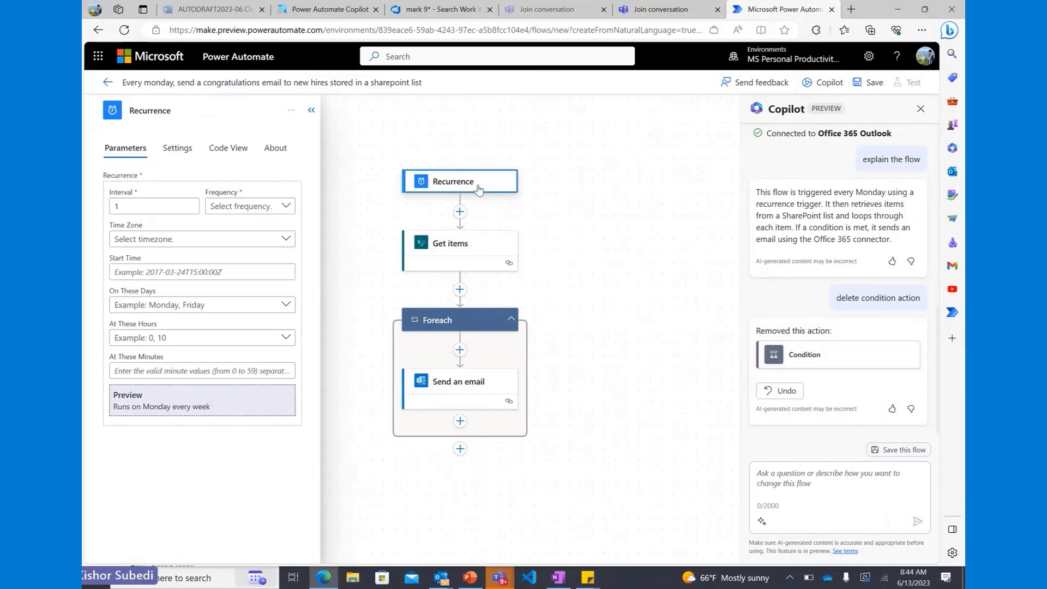
{"action": "left_click", "coordinate": [545, 243]}
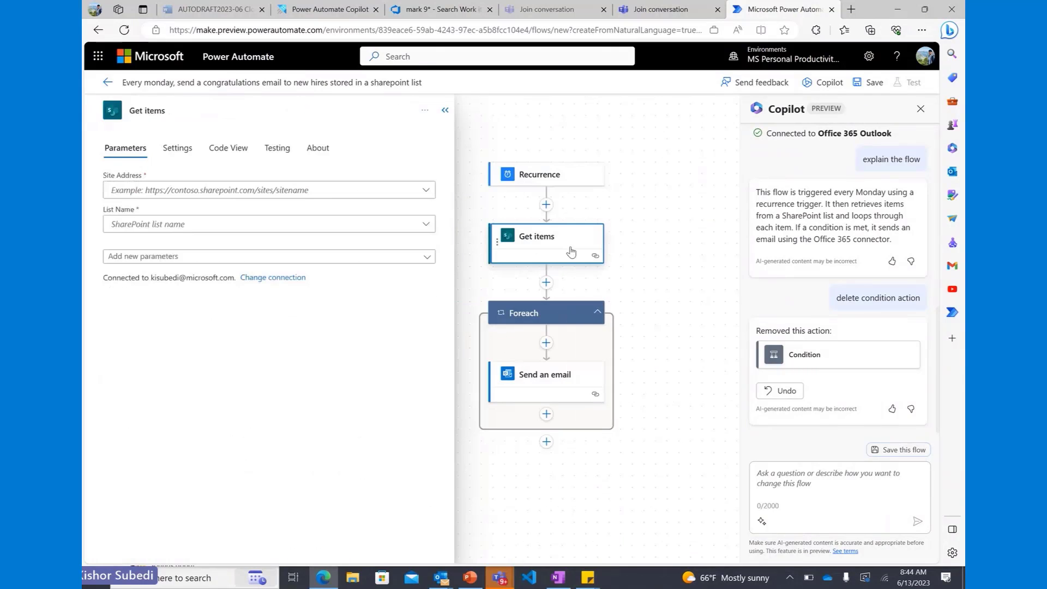
{"action": "left_click", "coordinate": [424, 190]}
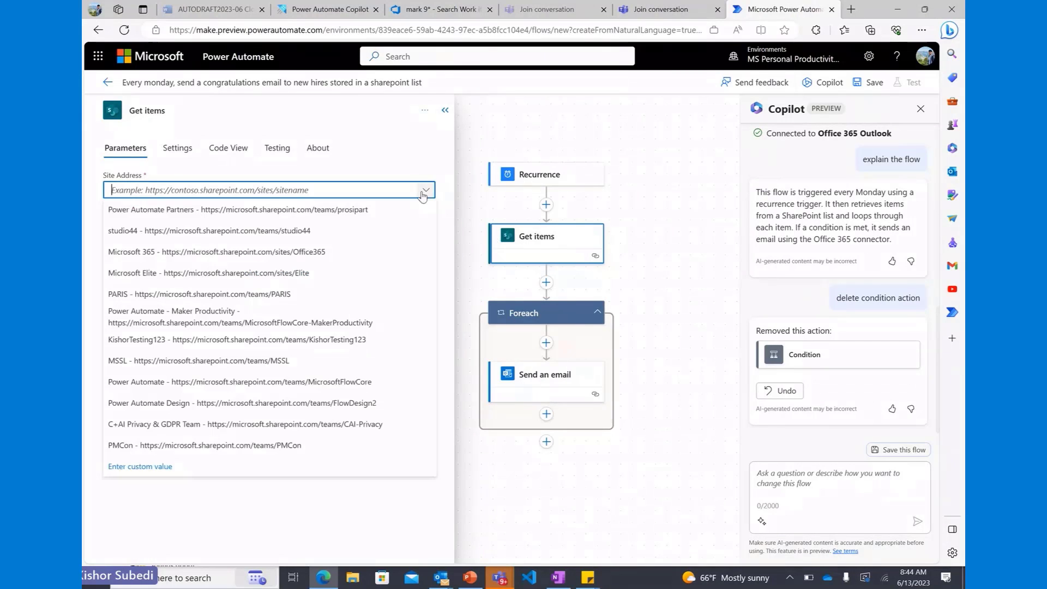
{"action": "left_click", "coordinate": [235, 500]}
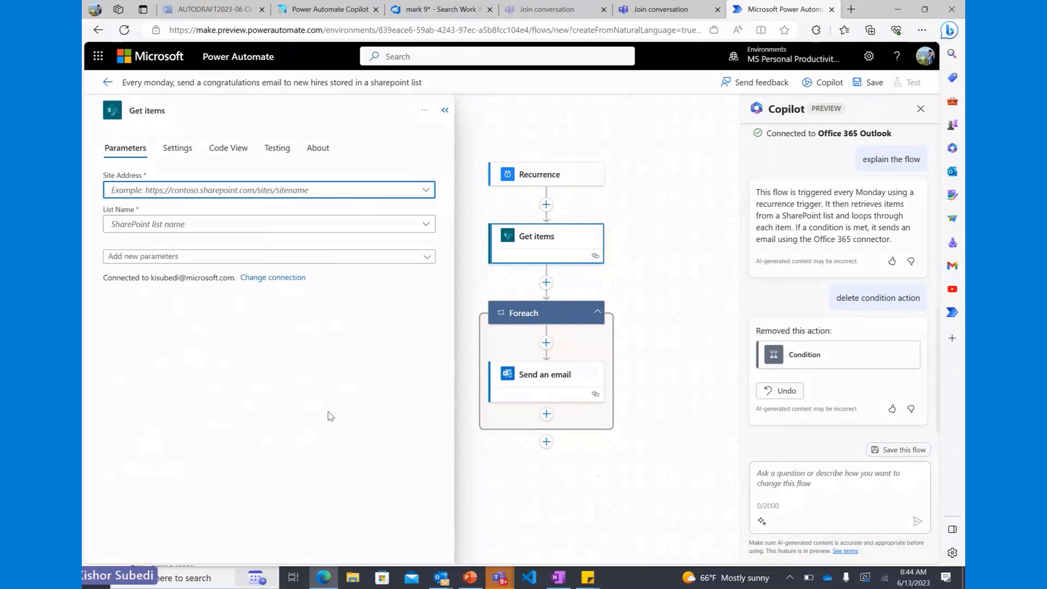
{"action": "left_click", "coordinate": [552, 392]}
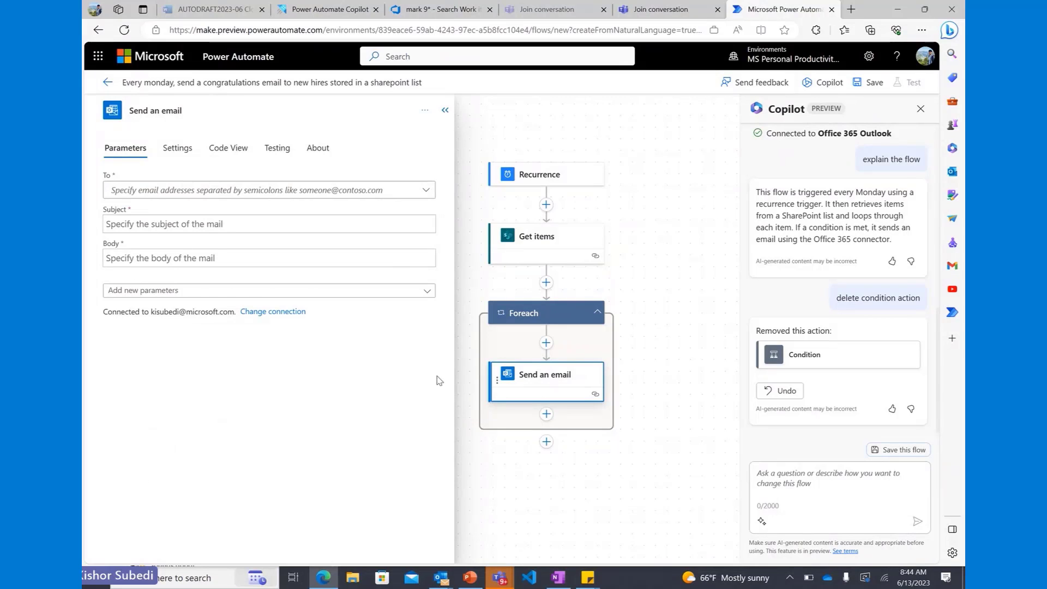
{"action": "scroll", "coordinate": [666, 447], "scroll_direction": "down", "scroll_amount": 1}
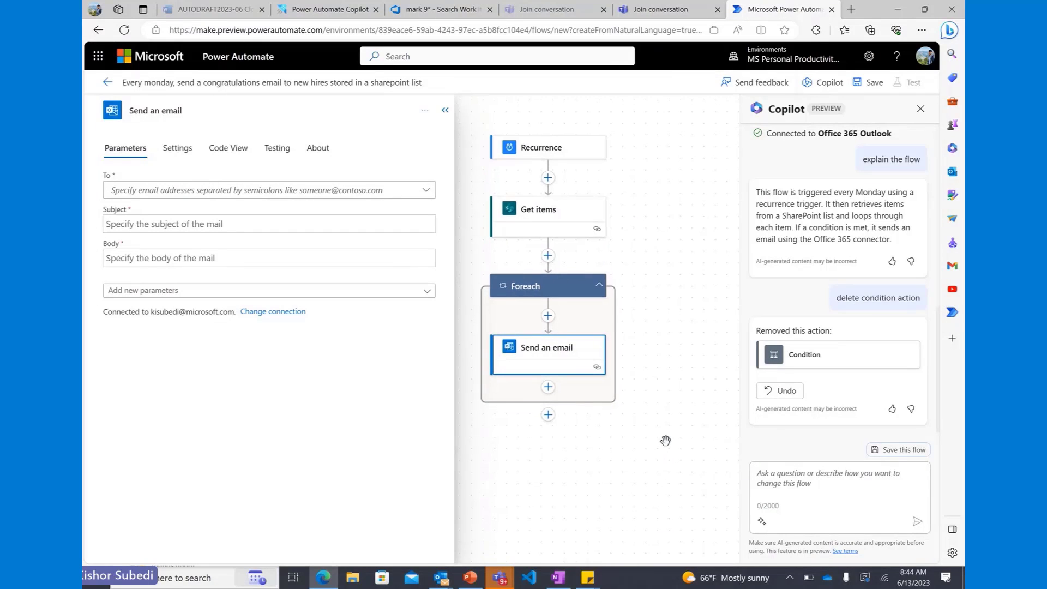
Have Copilot fill in the email with the request "on send email body, write a lighthearted tone welcome message to new hires in Contoso company".
{"action": "left_click", "coordinate": [796, 481]}
{"action": "type", "text": "on send email body"}
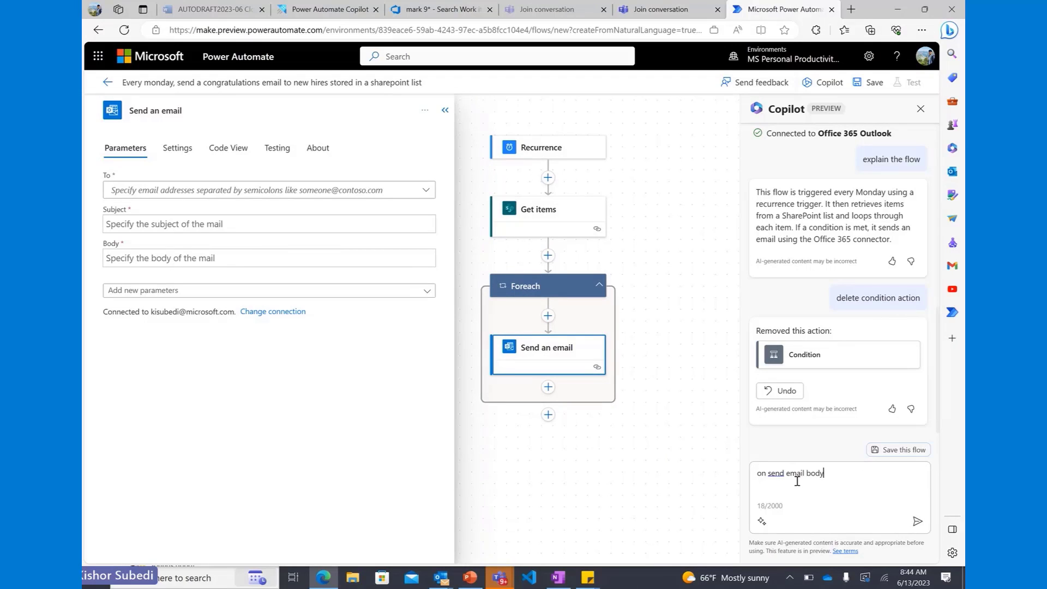
{"action": "type", "text": ", write a lighthearted tone "}
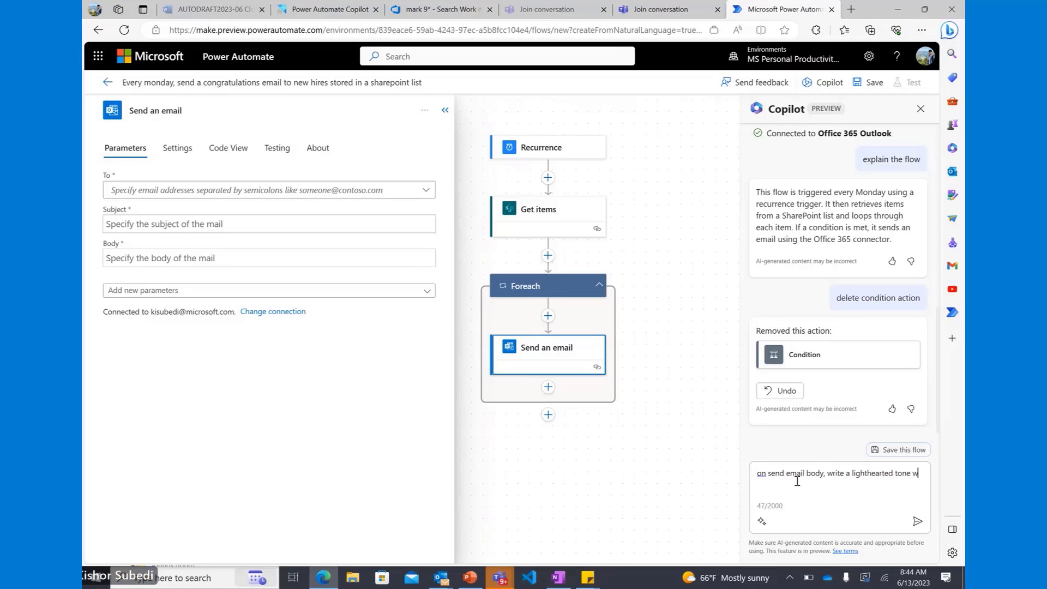
{"action": "type", "text": "welcome messa"}
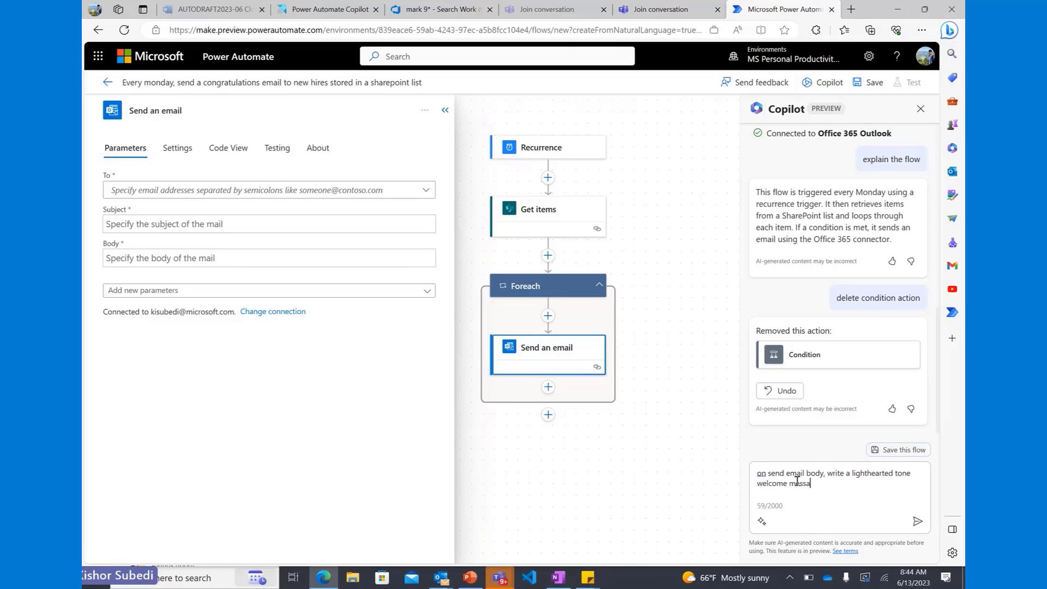
{"action": "type", "text": "ge to new hires in Contoso company"}
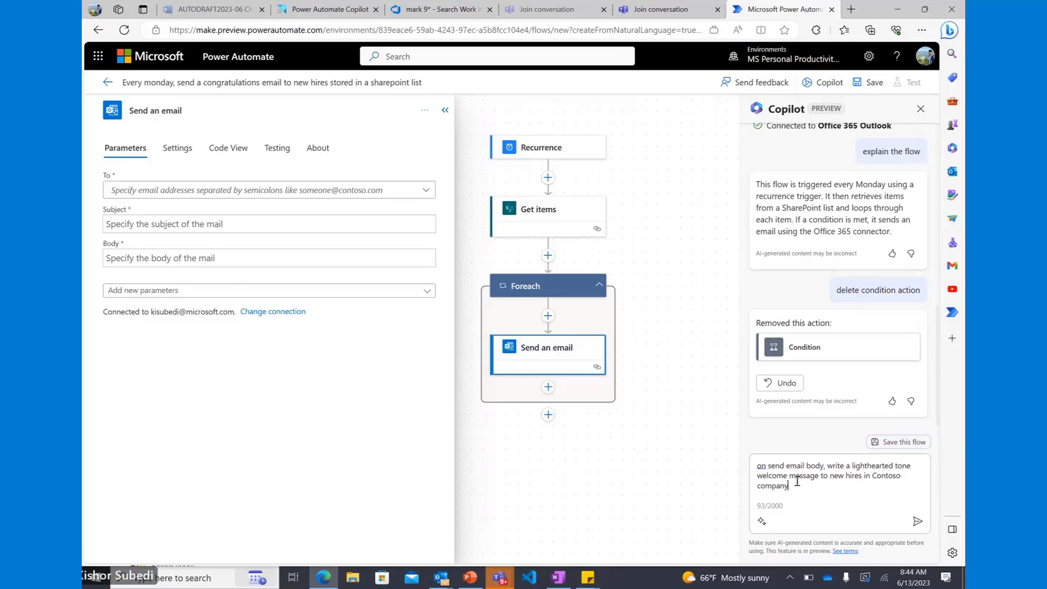
{"action": "key", "text": "Return"}
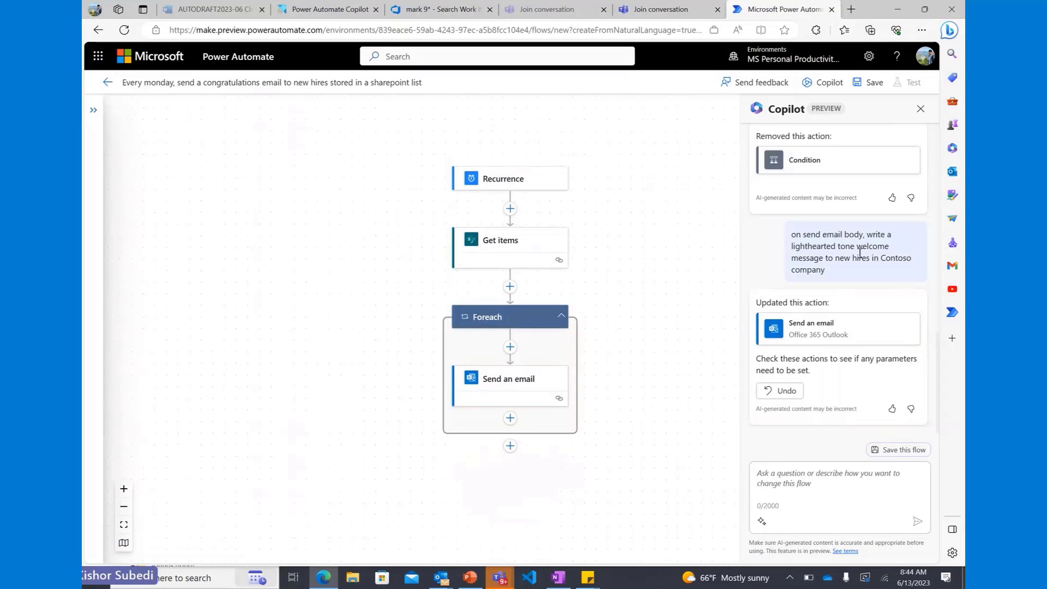
Review the subject and body in the Send an email parameters against the request given to Copilot.
{"action": "left_click", "coordinate": [523, 385]}
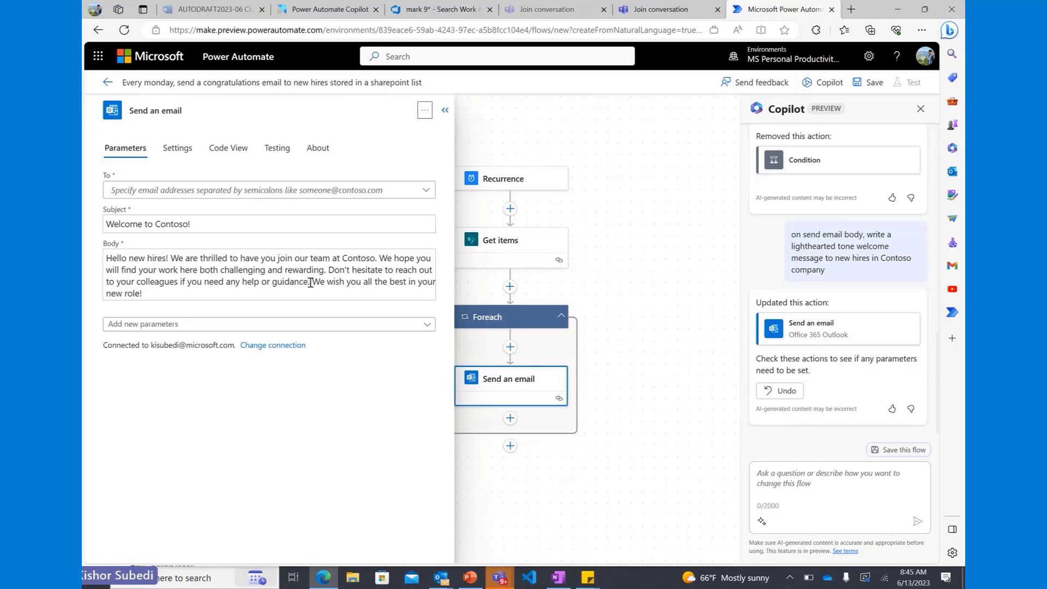
{"action": "left_click_drag", "start_coordinate": [611, 339], "coordinate": [657, 324]}
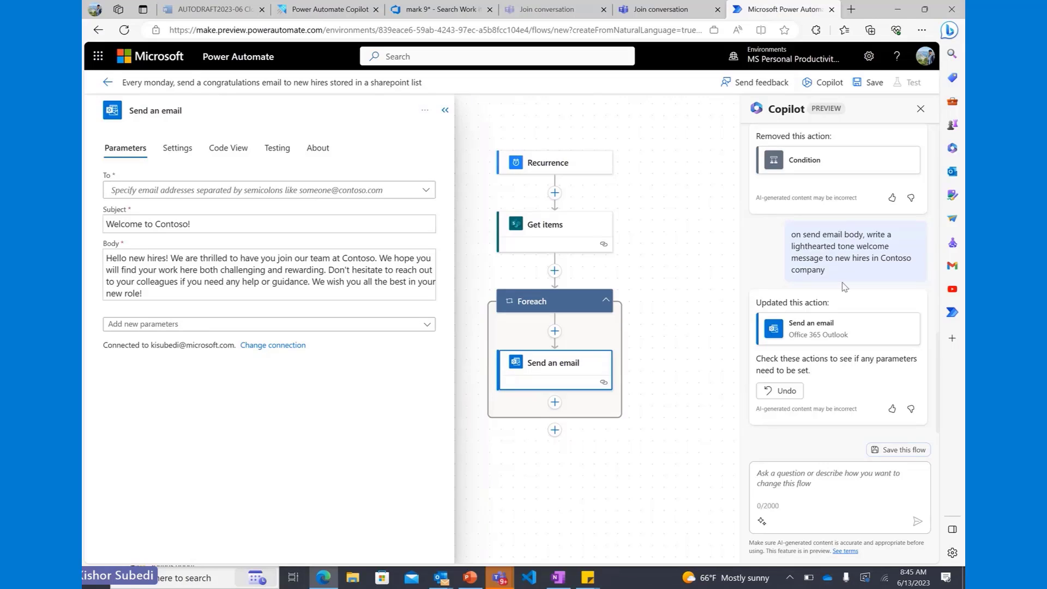
{"action": "left_click_drag", "start_coordinate": [835, 272], "coordinate": [791, 233]}
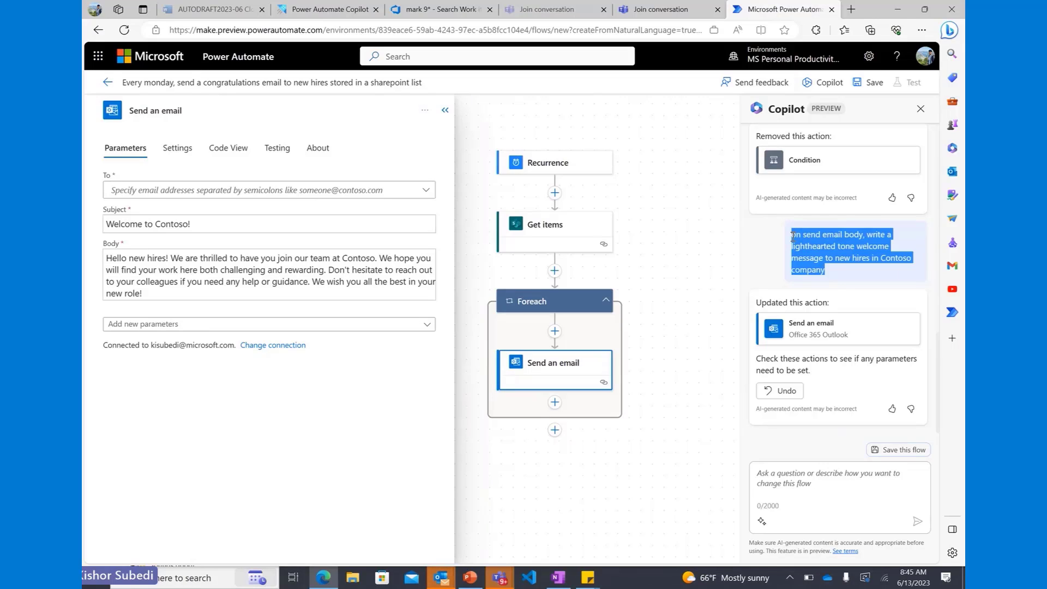
{"action": "left_click", "coordinate": [841, 272]}
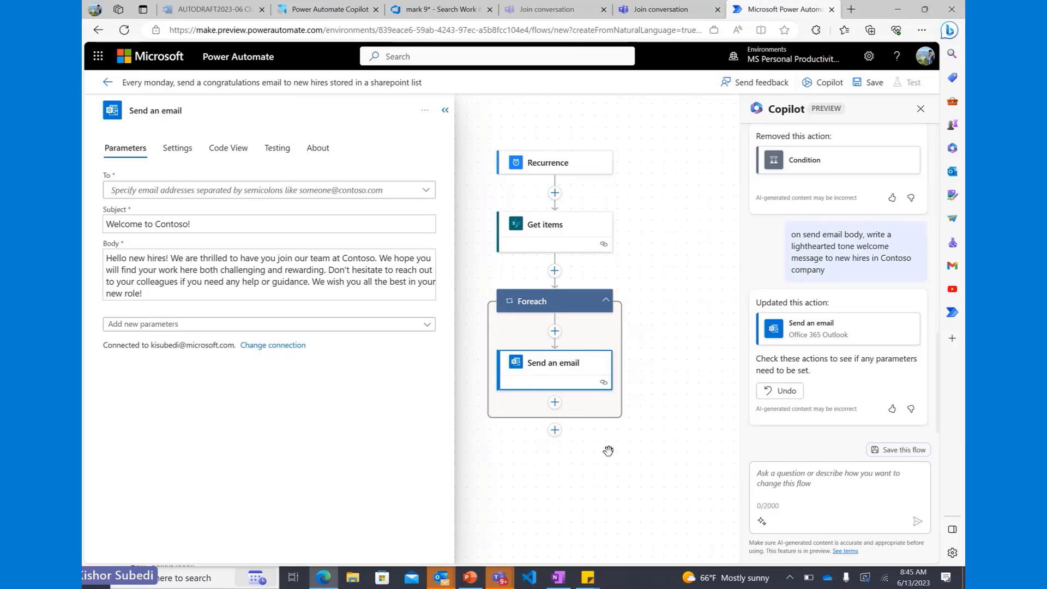
{"action": "scroll", "coordinate": [589, 418], "scroll_direction": "down", "scroll_amount": 1}
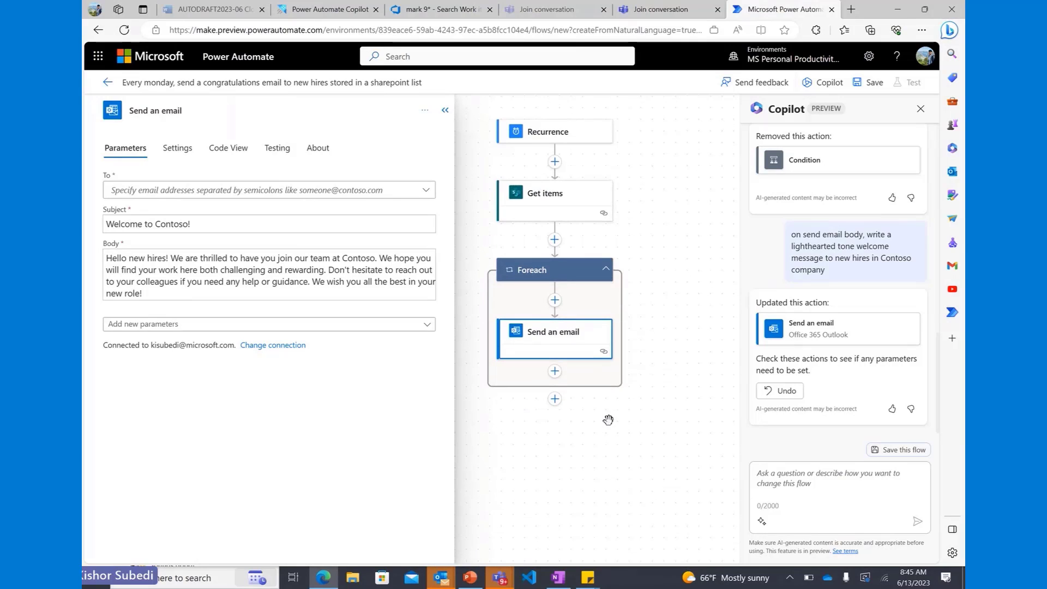
{"action": "scroll", "coordinate": [608, 420], "scroll_direction": "up", "scroll_amount": 3}
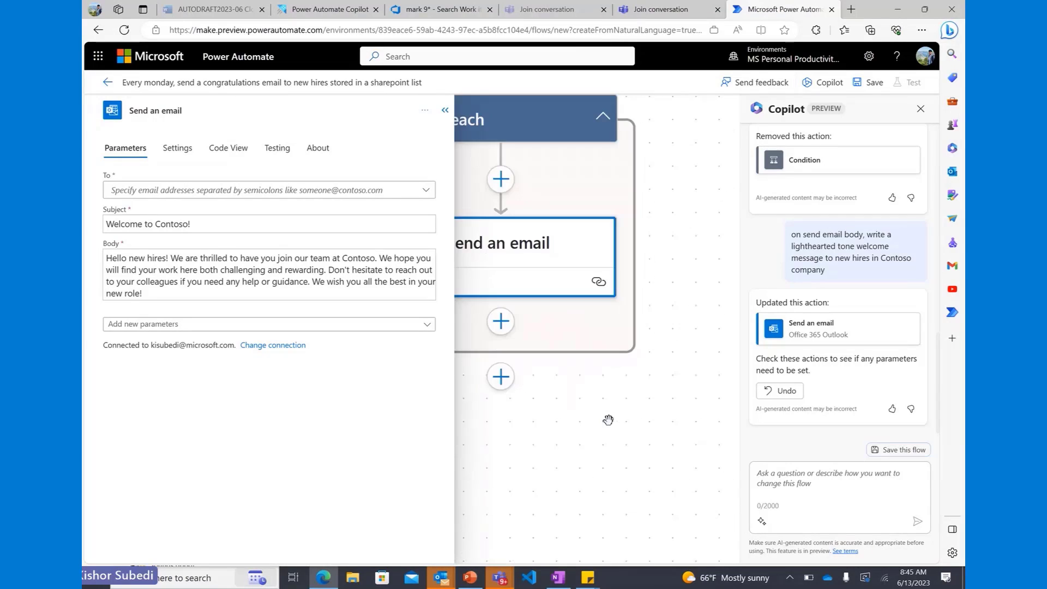
{"action": "scroll", "coordinate": [660, 421], "scroll_direction": "down", "scroll_amount": 3}
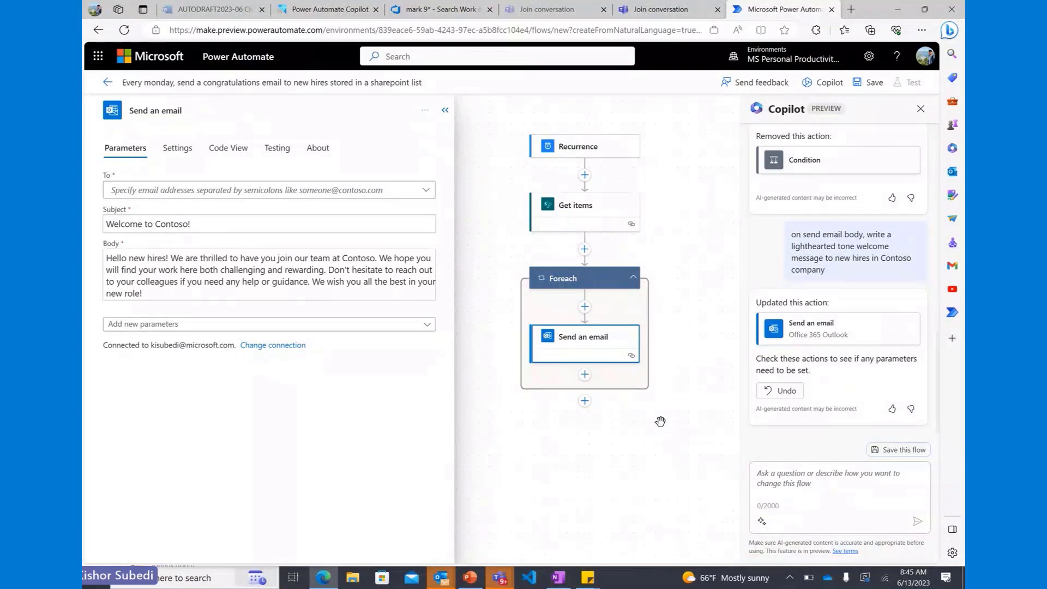
{"action": "left_click_drag", "start_coordinate": [662, 423], "coordinate": [611, 422]}
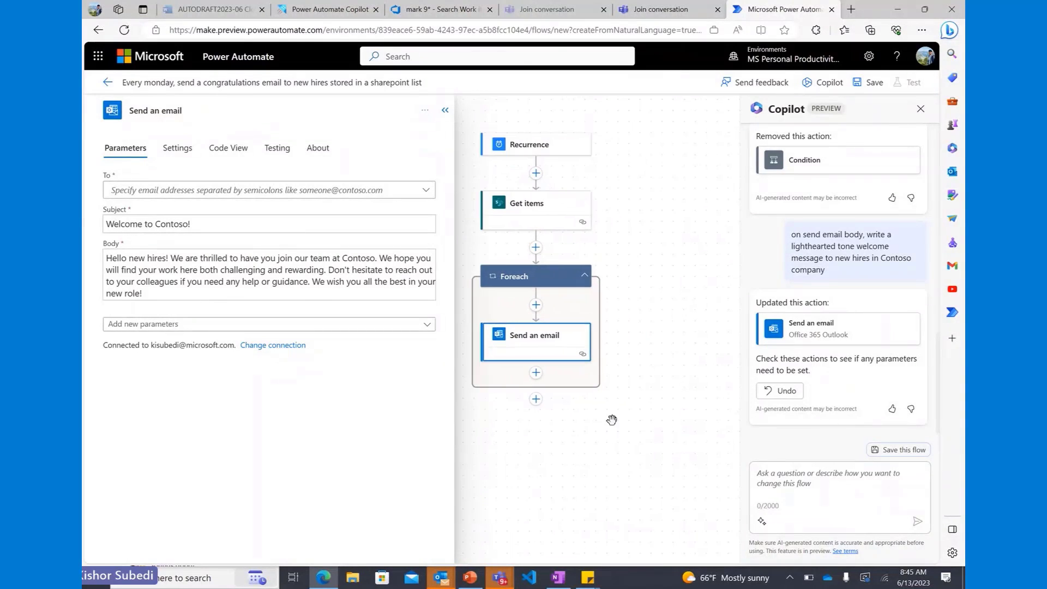
Try to save the flow and check the Get items parameters, including the available site addresses.
{"action": "left_click", "coordinate": [862, 81]}
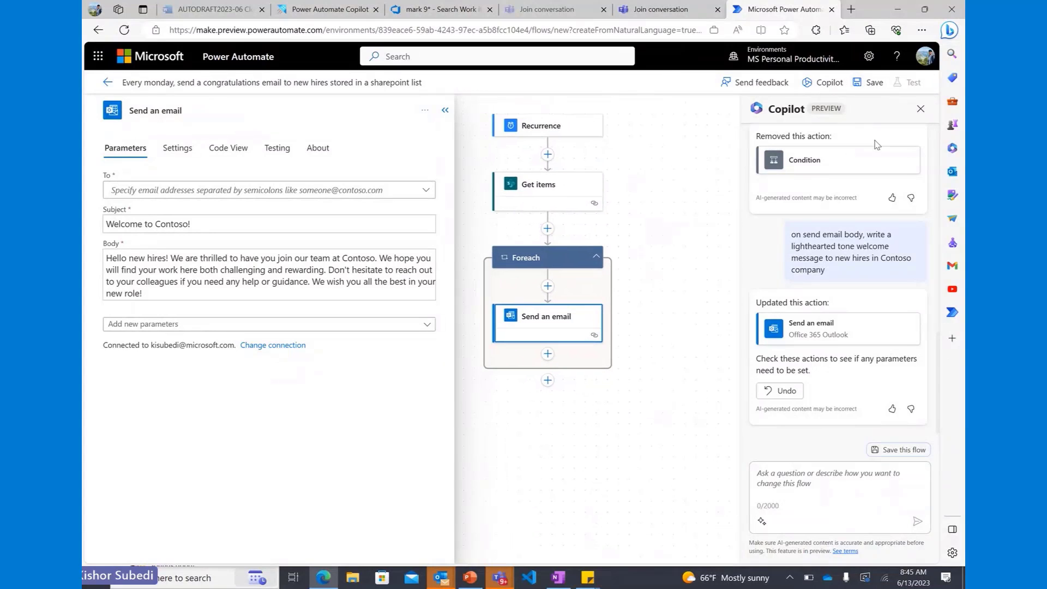
{"action": "left_click", "coordinate": [515, 227]}
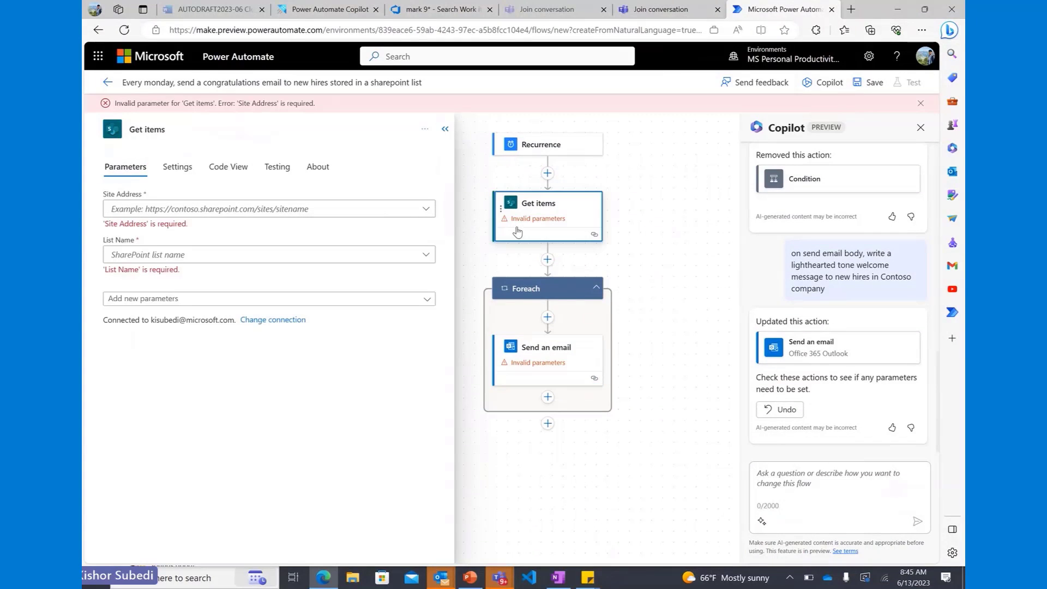
{"action": "left_click", "coordinate": [350, 213]}
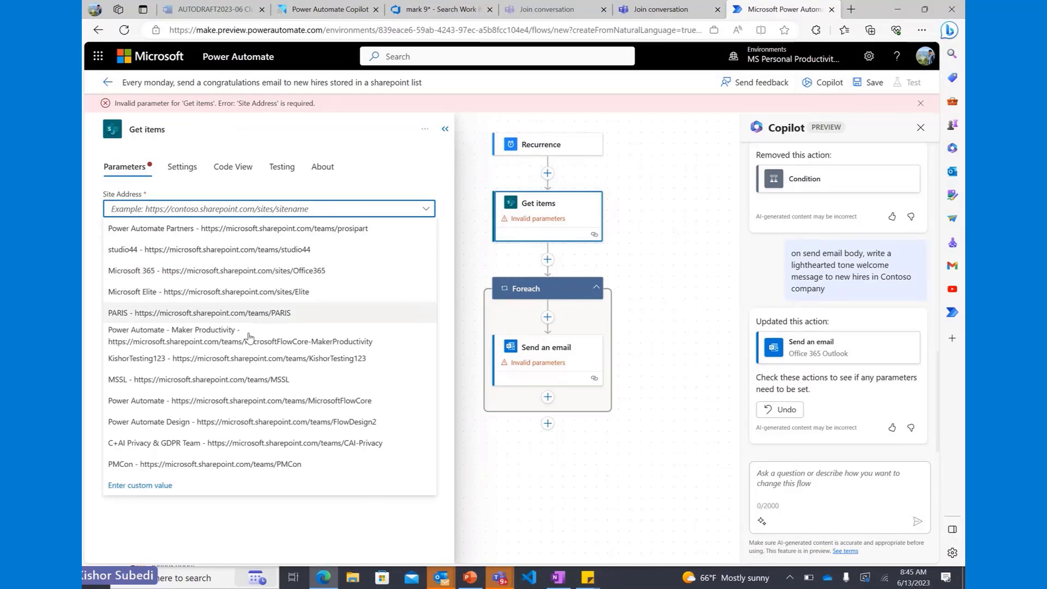
{"action": "left_click", "coordinate": [392, 521]}
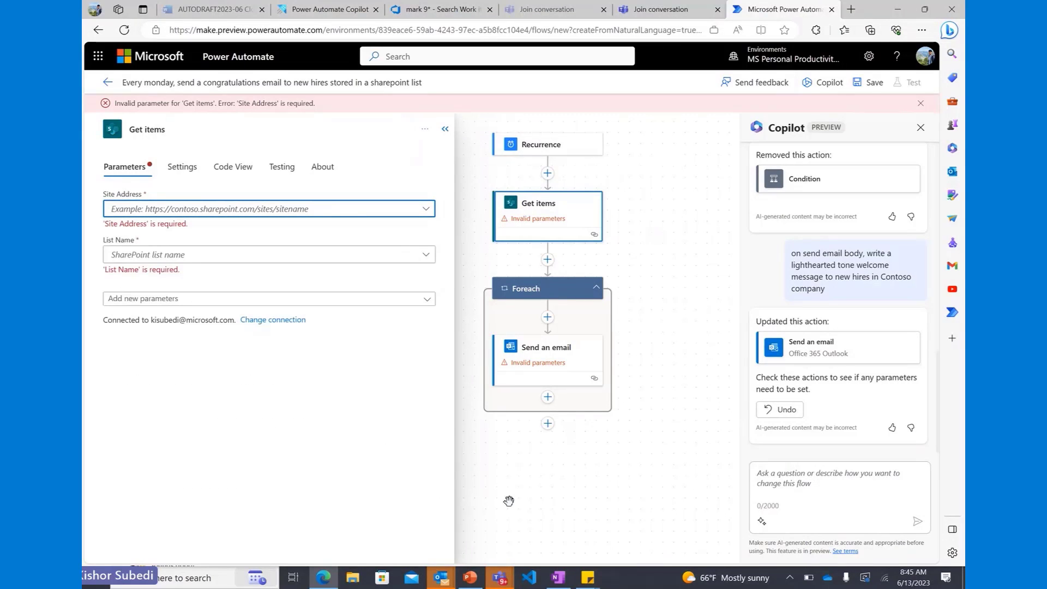
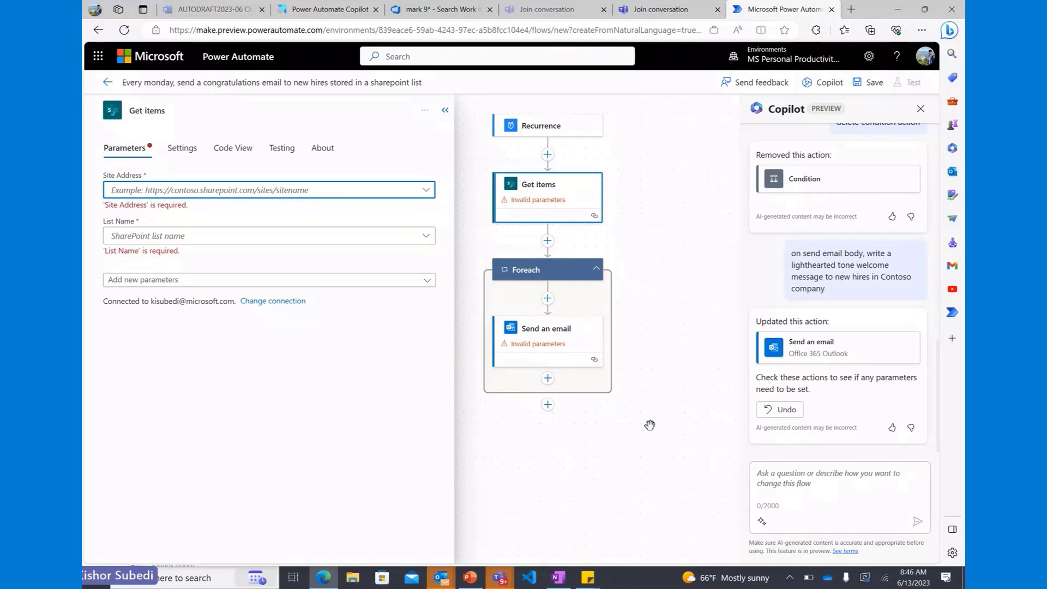
{"action": "scroll", "coordinate": [648, 408], "scroll_direction": "down", "scroll_amount": 1}
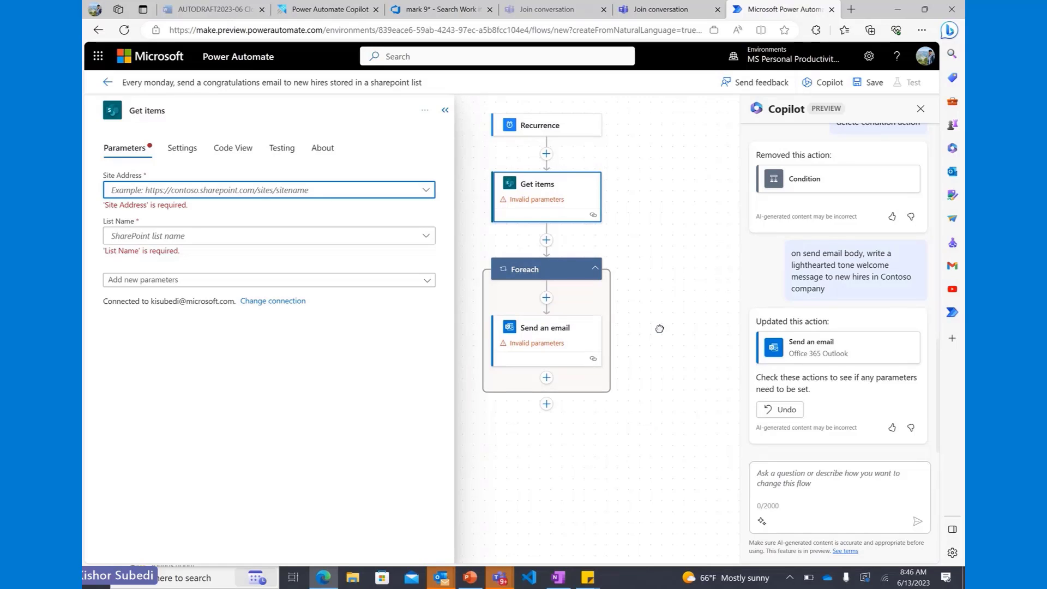
{"action": "left_click_drag", "start_coordinate": [659, 317], "coordinate": [657, 313]}
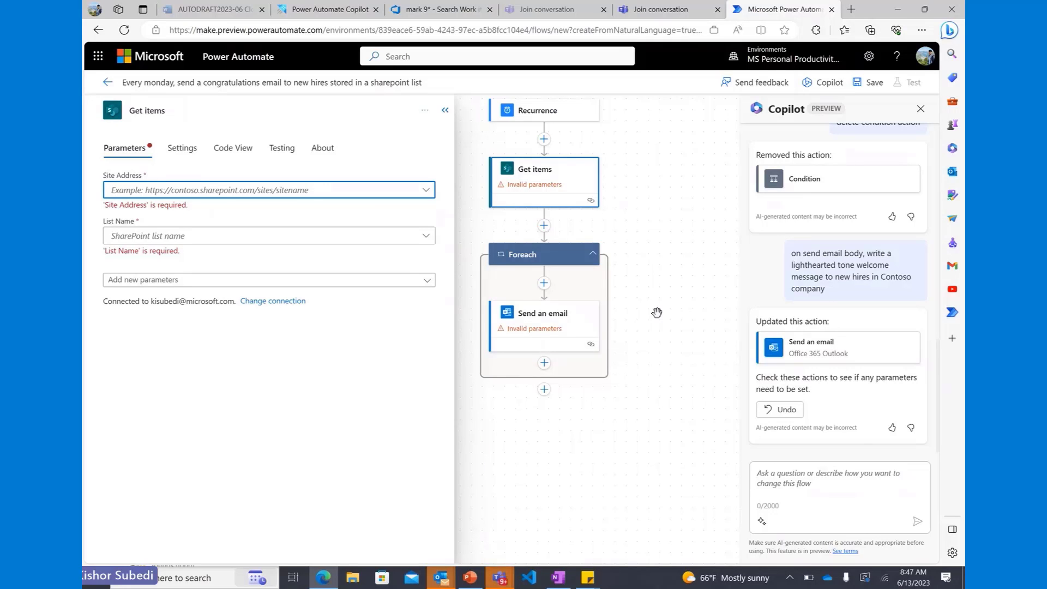
Switch to the PowerPoint presentation and show slide 5, "How can we improve Copilot?".
{"action": "key", "text": "alt+Tab"}
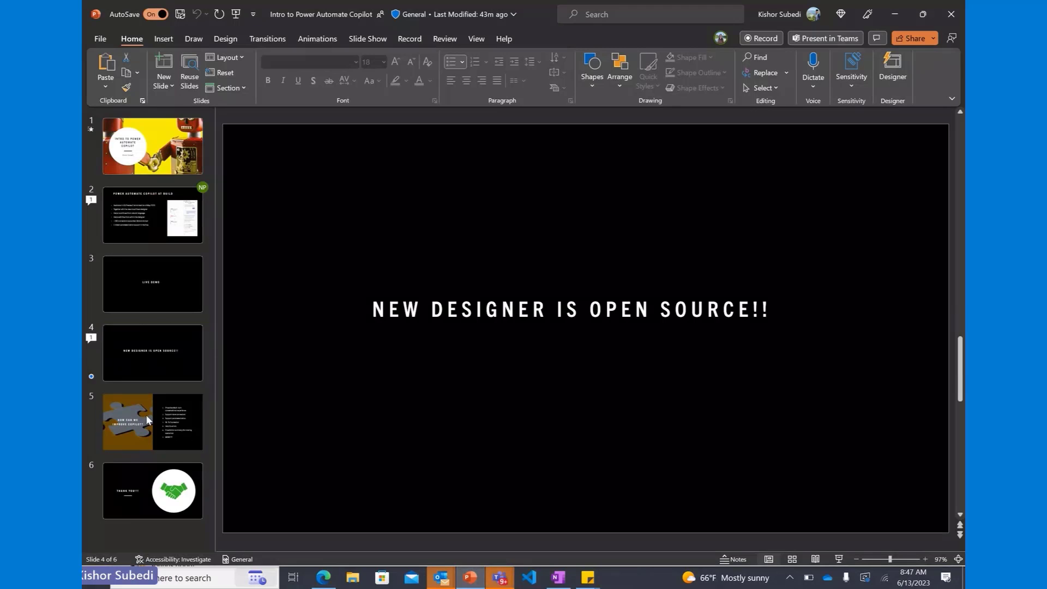
{"action": "left_click", "coordinate": [146, 414]}
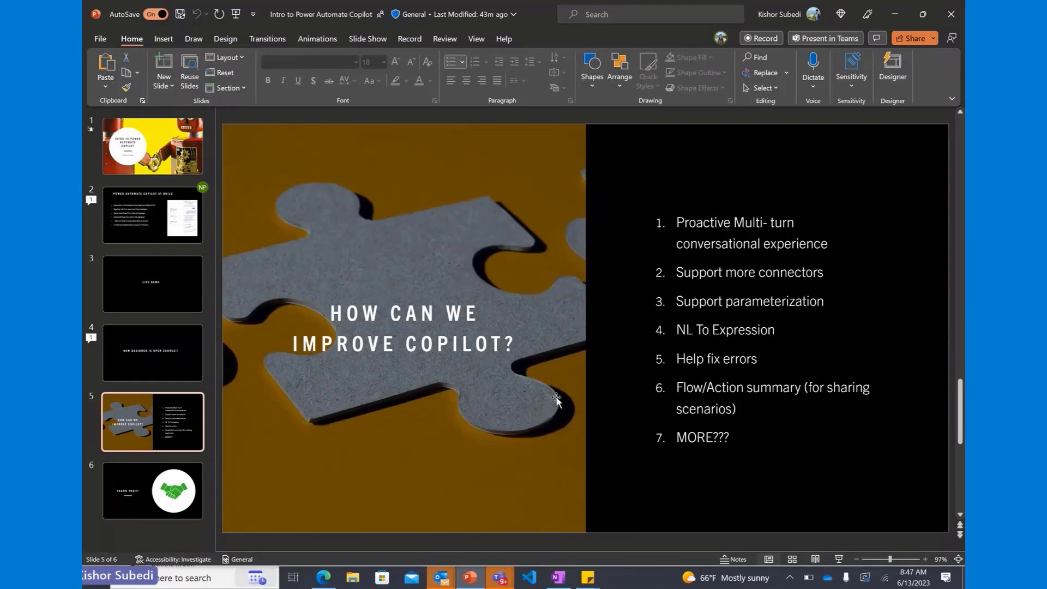